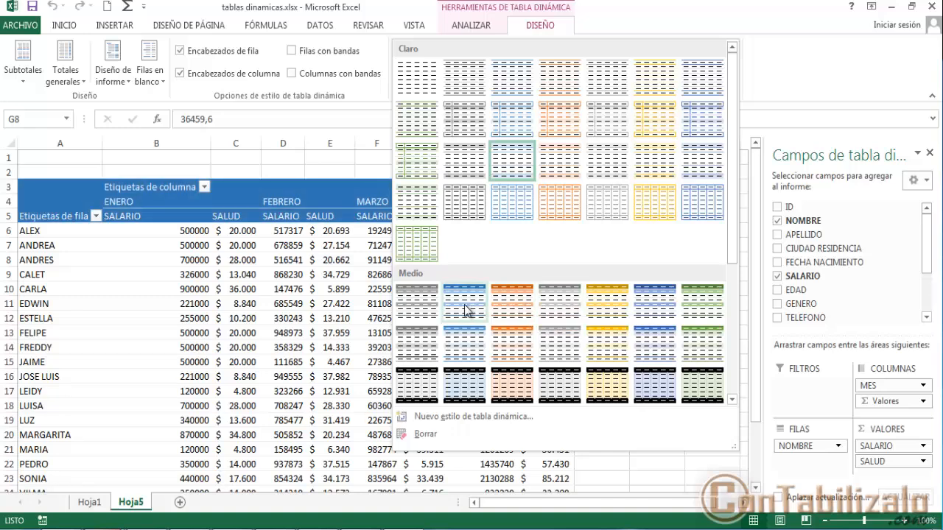
- Duplicate the dark orange style in the Oscuro group of the PivotTable styles
scroll(557, 311, down, 3)
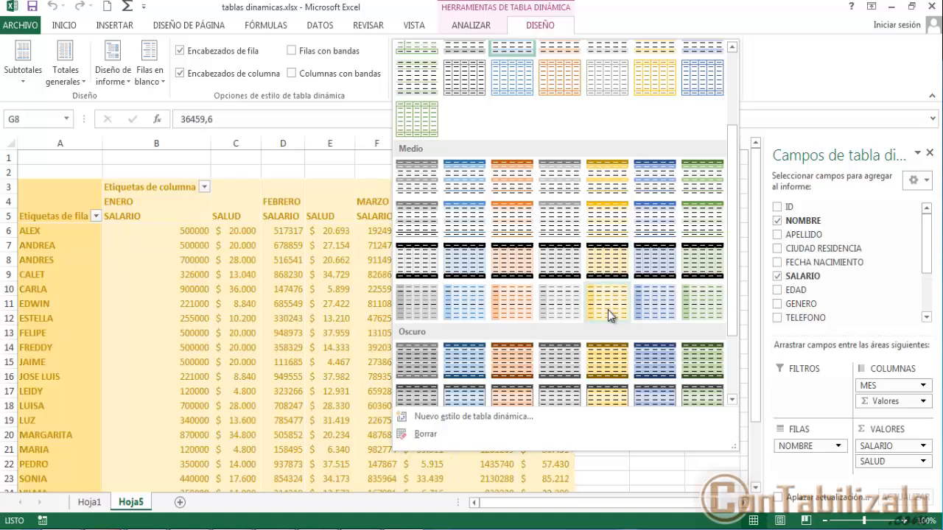
right_click(513, 359)
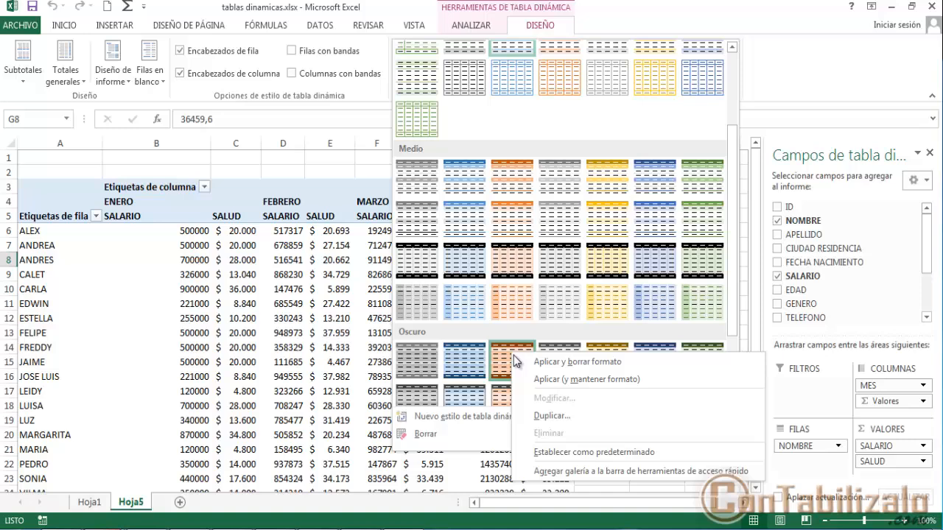
click(551, 416)
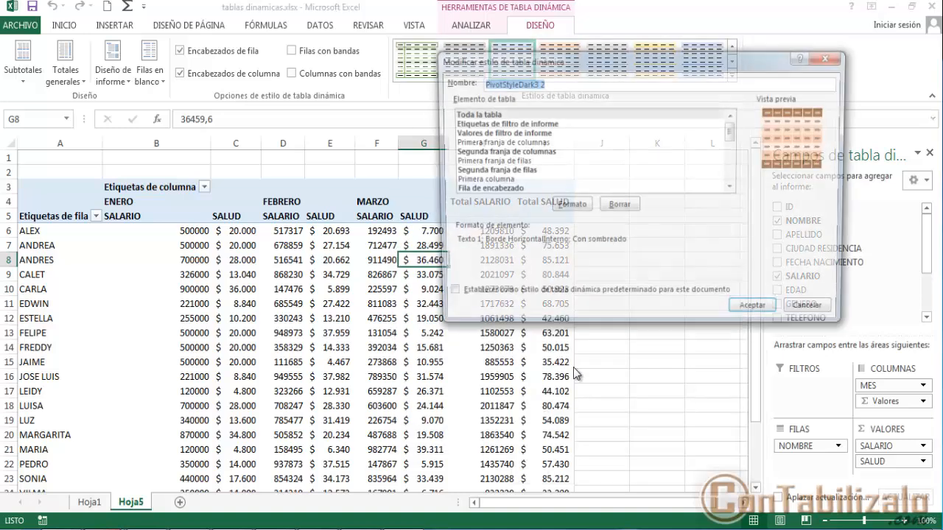
- Format the duplicated style's Fila de encabezado element with the Negrita Cursiva font style and Tachado, and save the style
drag(733, 133, 737, 158)
scroll(551, 175, up, 2)
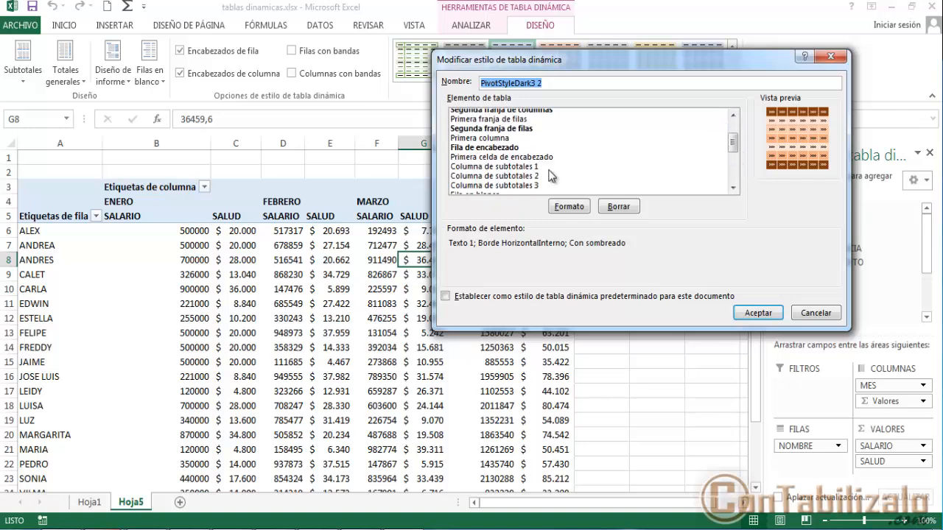
click(516, 150)
click(576, 206)
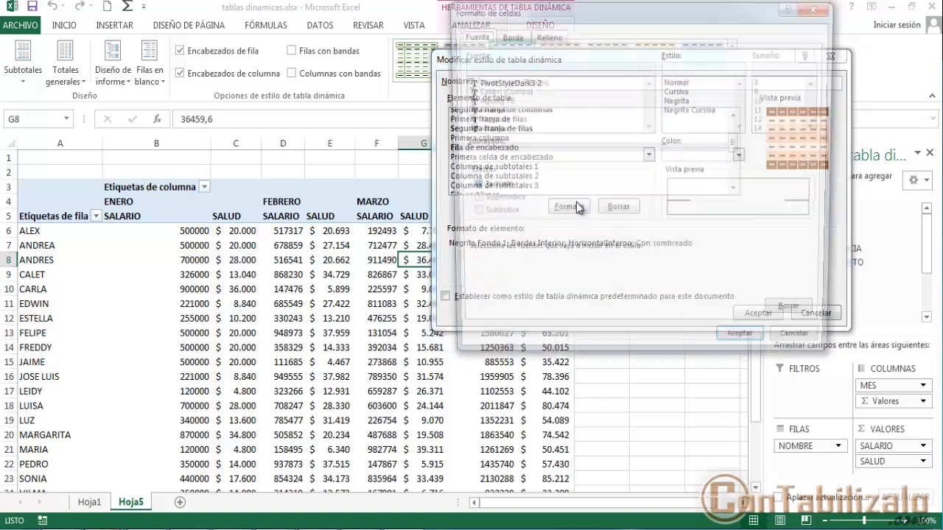
drag(591, 17, 603, 39)
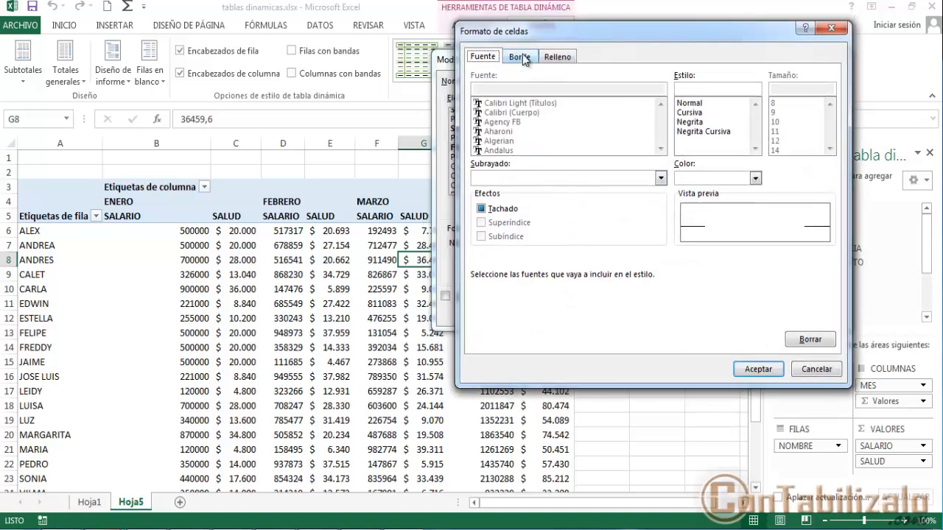
click(488, 208)
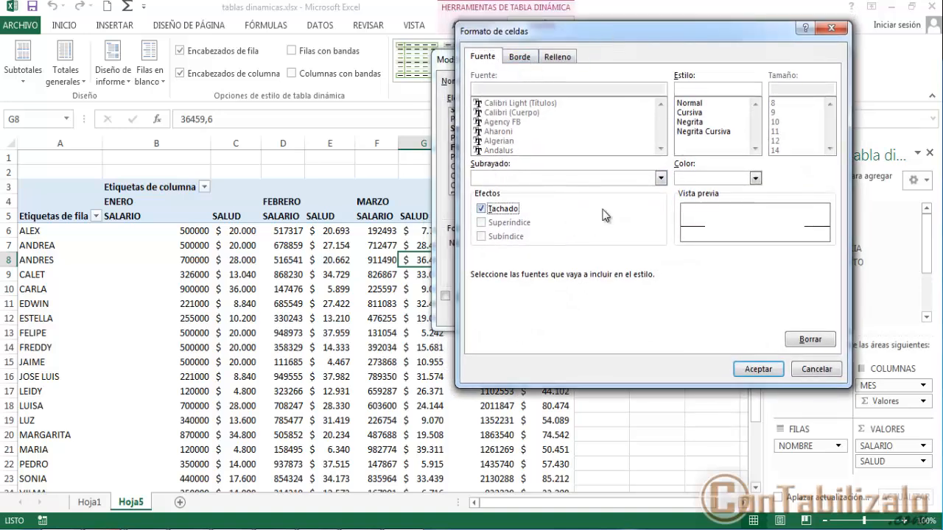
click(703, 132)
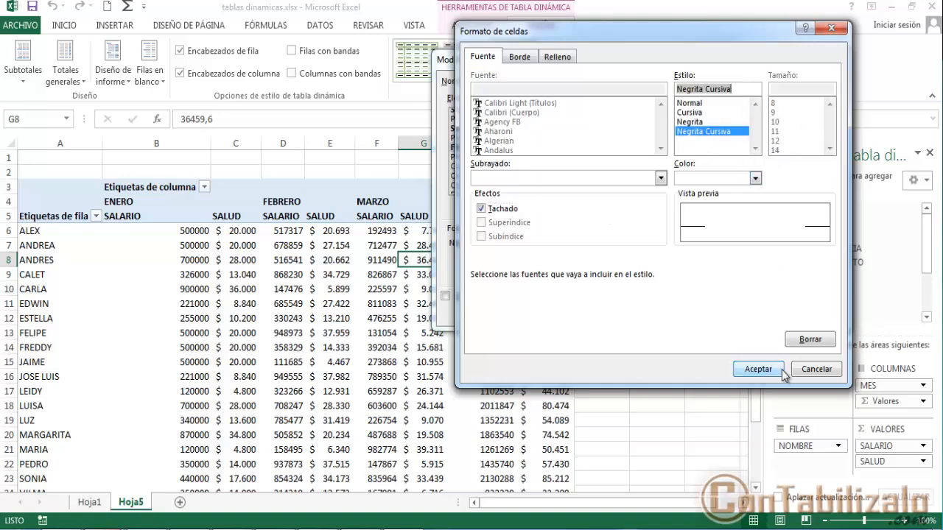
click(759, 369)
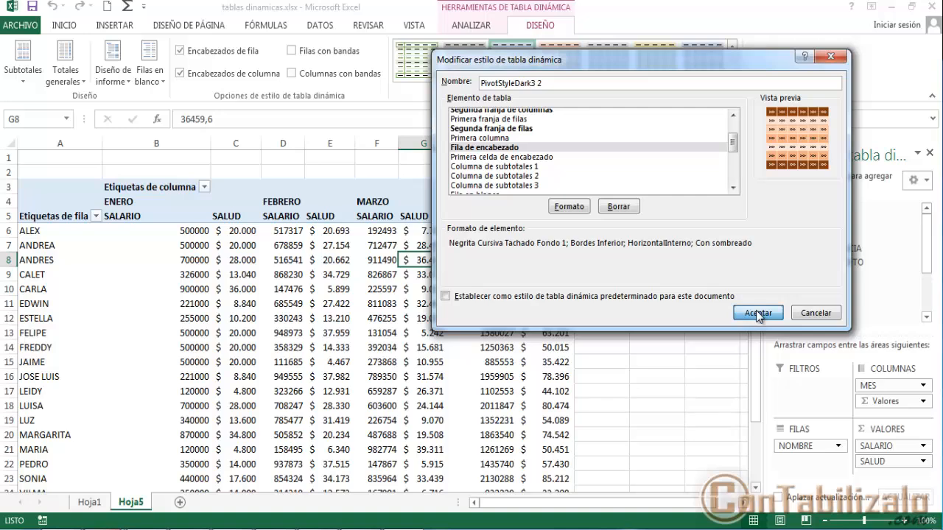
click(756, 313)
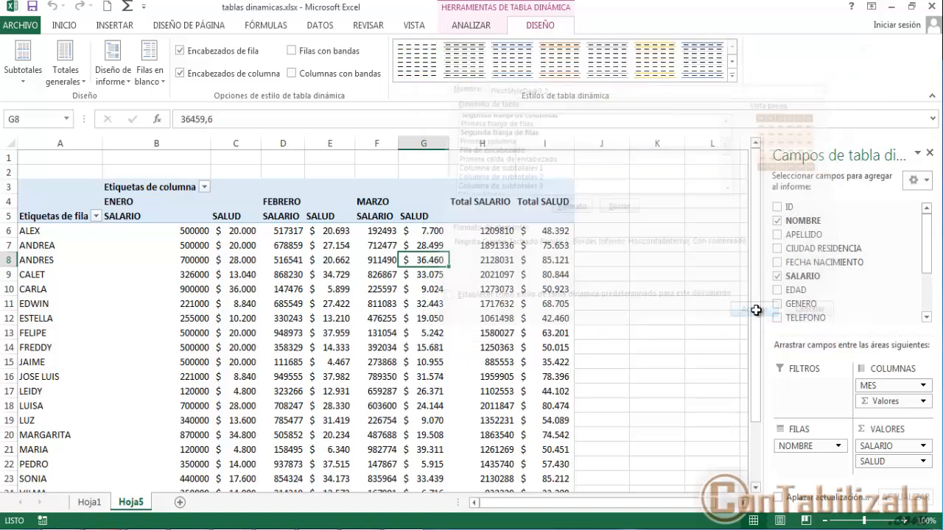
- Apply the custom orange style from the Personalizada group to the pivot table
click(732, 79)
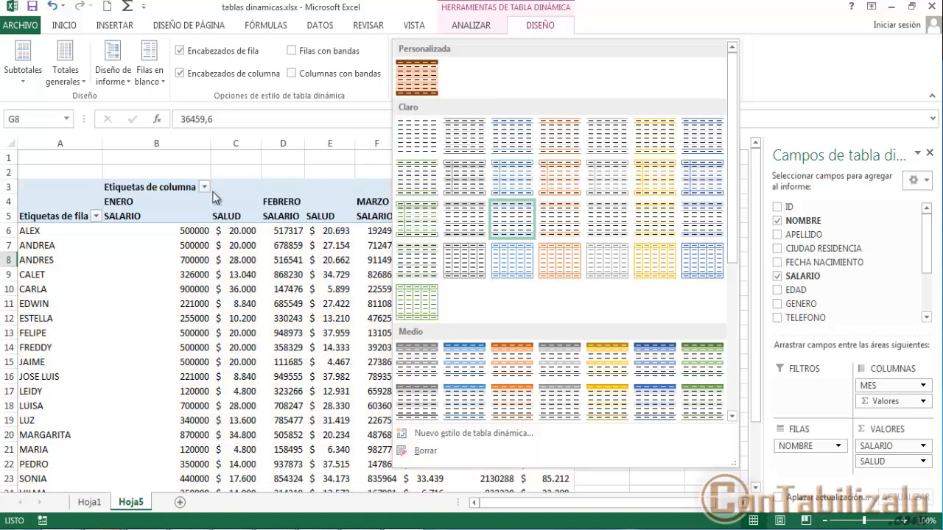
click(416, 77)
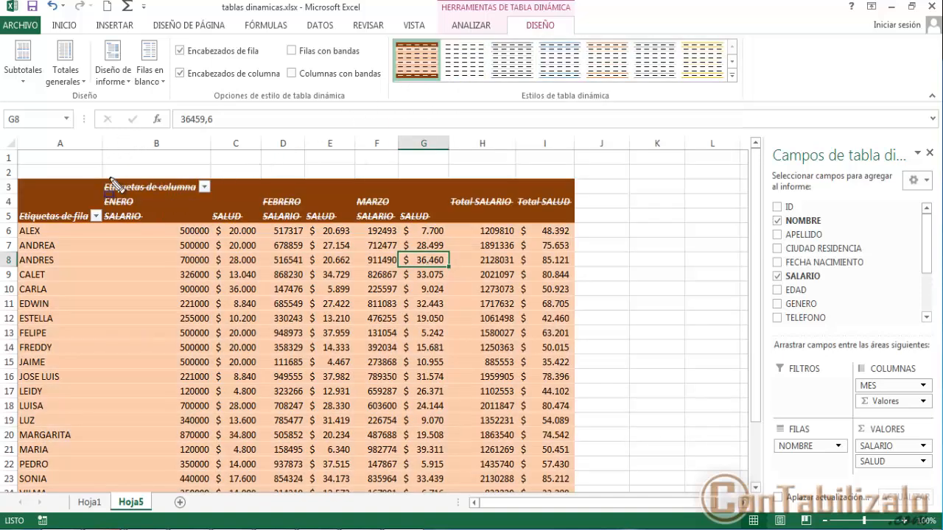
mouse_move(102, 176)
mouse_down()
mouse_move(124, 197)
mouse_move(212, 210)
mouse_up()
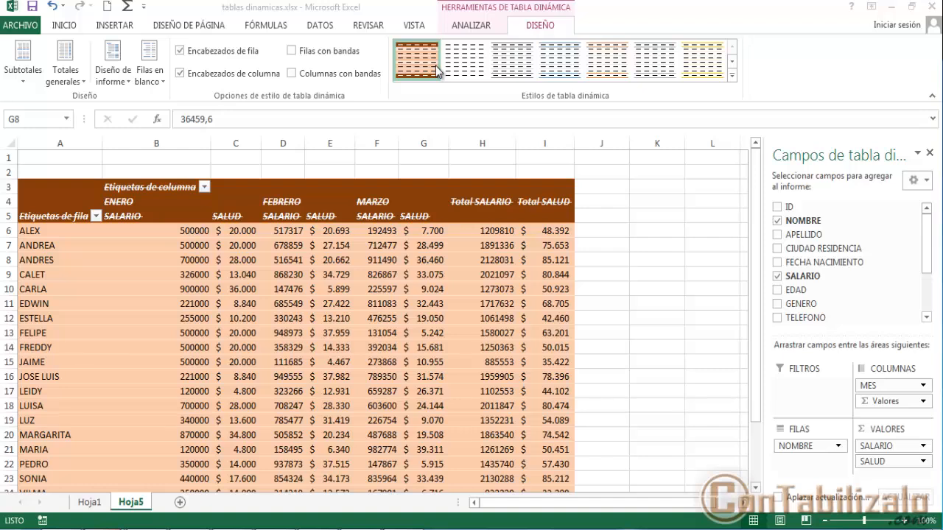
- Delete the custom orange style from the Personalizada group
click(732, 75)
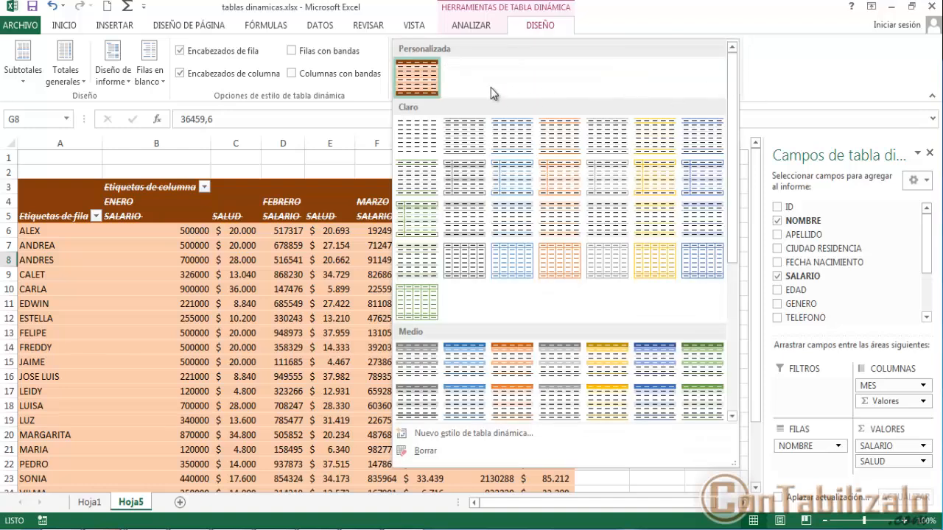
right_click(421, 71)
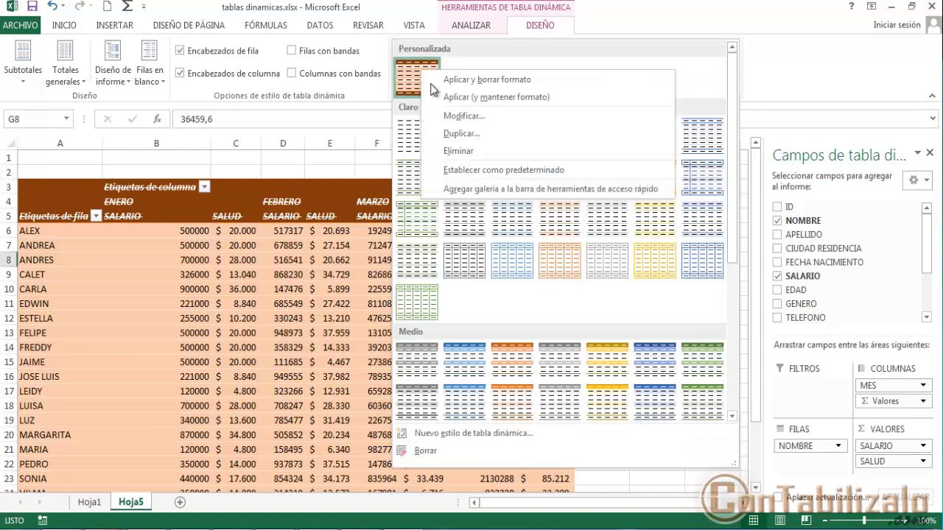
click(459, 151)
click(442, 303)
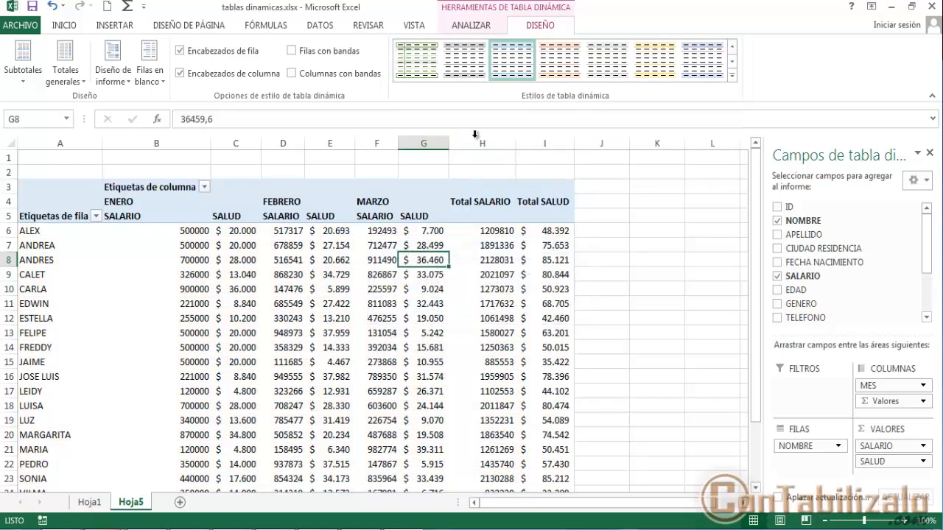
- Try the light green style on the pivot table and settle on the light style with a gray header
click(427, 73)
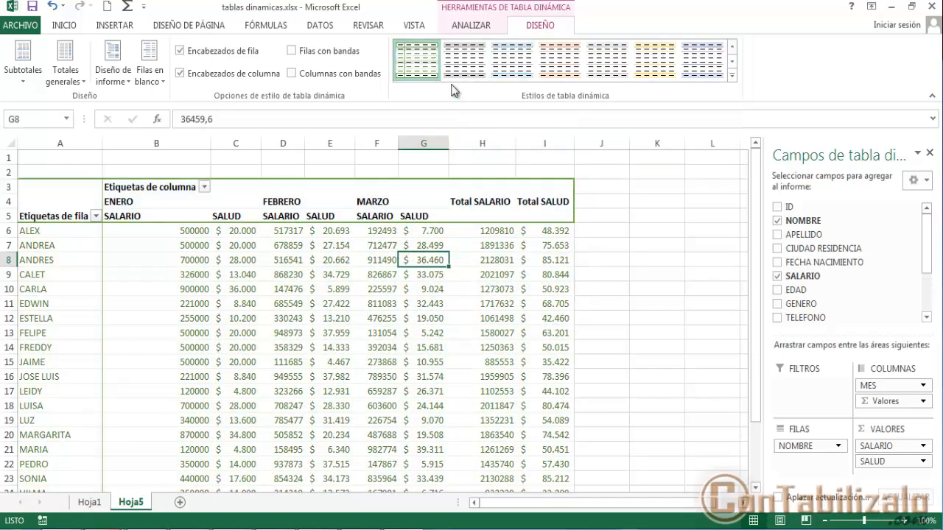
click(484, 70)
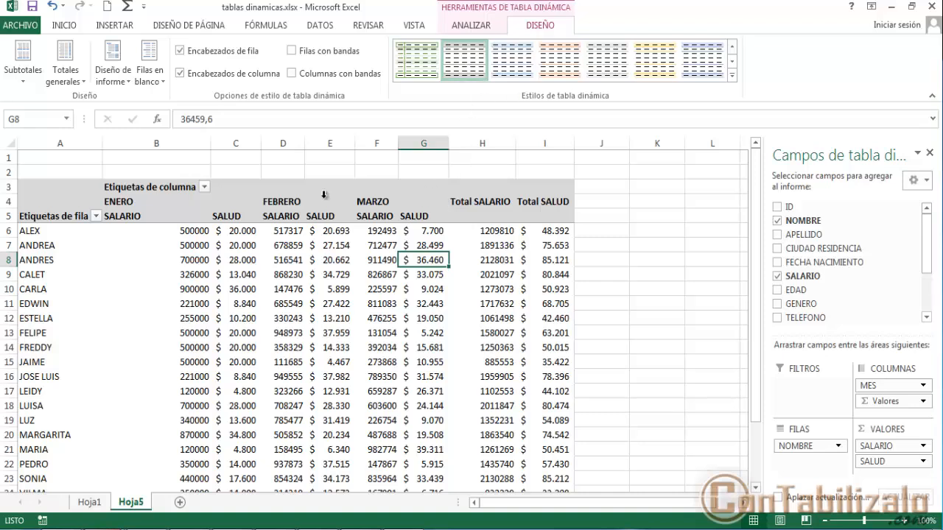
click(284, 196)
click(382, 210)
- Give the SALARIO value field the Personalizada number format _($ * #.##0_);_($ * (#.##0);_($ * "-"_);_(@_)
click(380, 230)
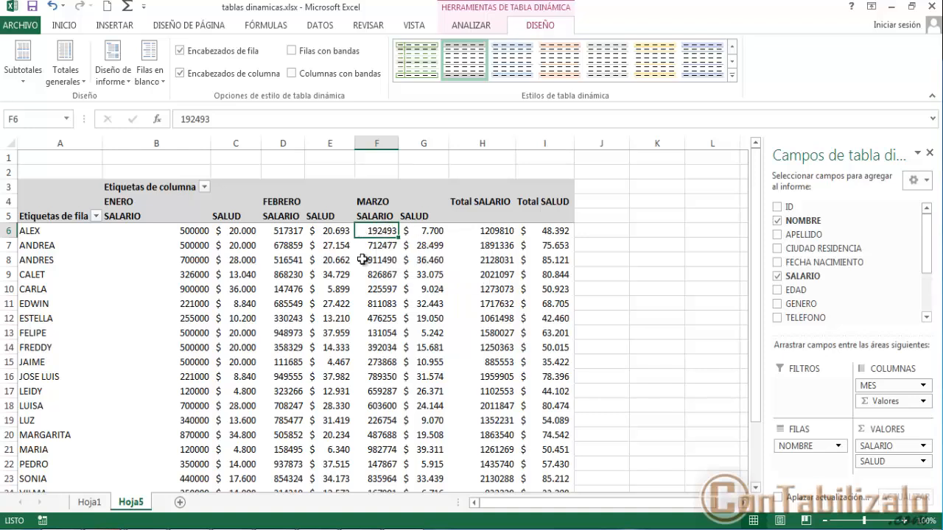
click(365, 260)
click(380, 231)
click(473, 26)
click(103, 84)
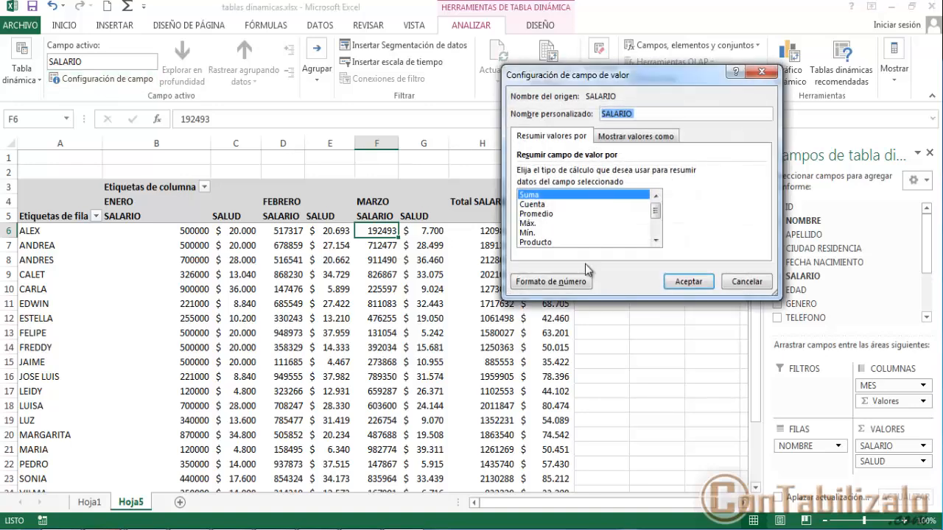
click(549, 283)
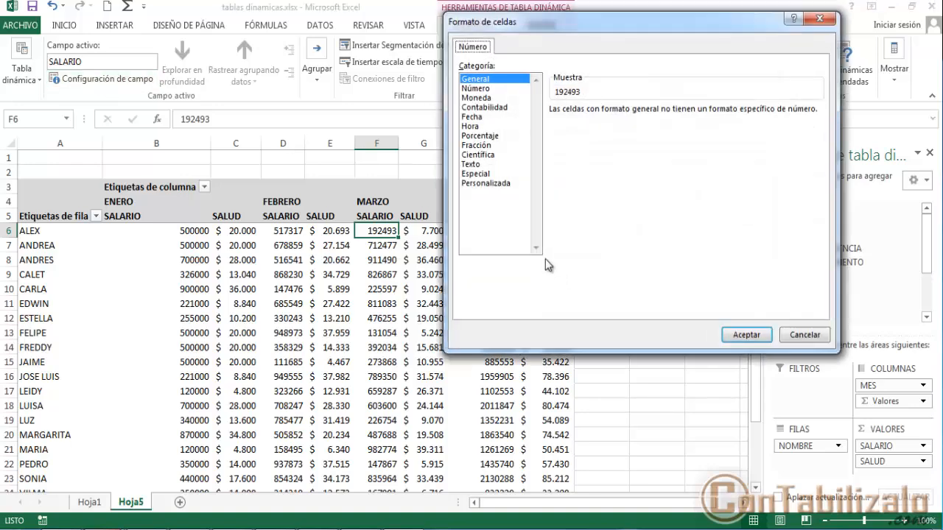
click(498, 183)
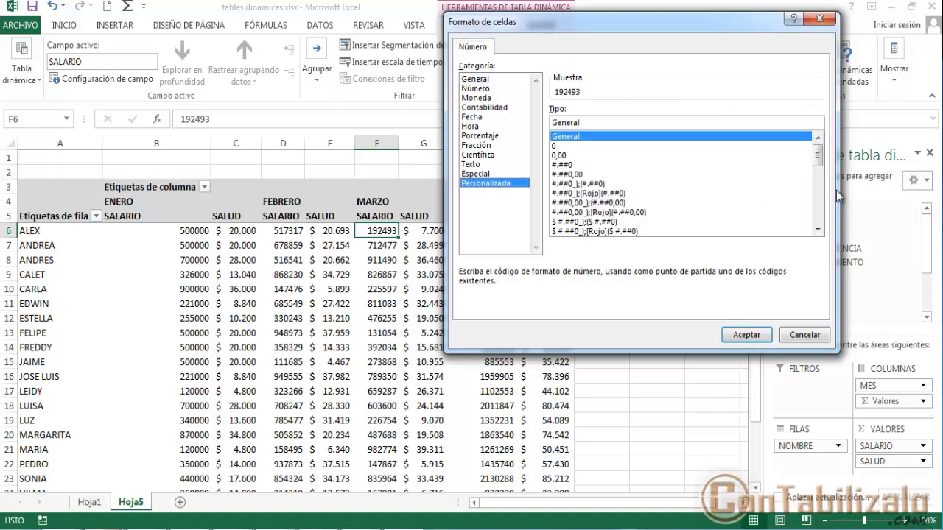
drag(816, 155, 816, 210)
click(643, 194)
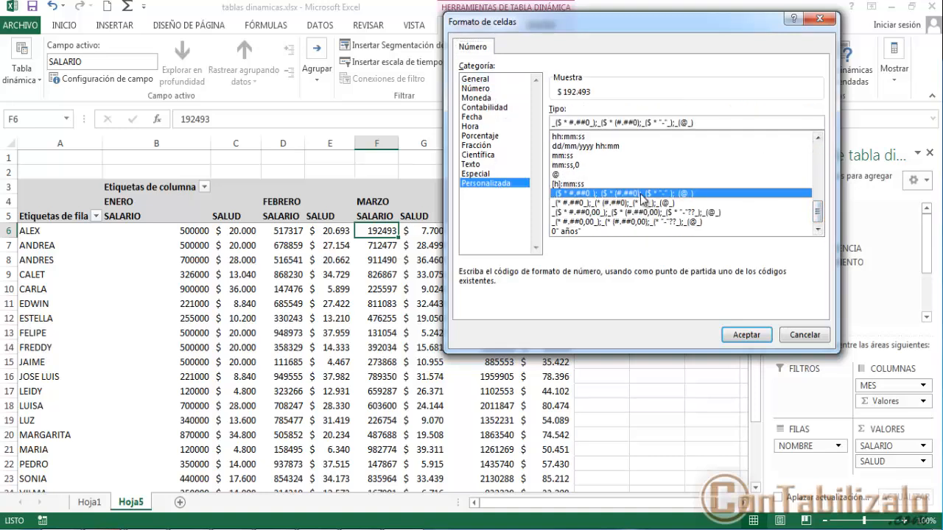
click(746, 334)
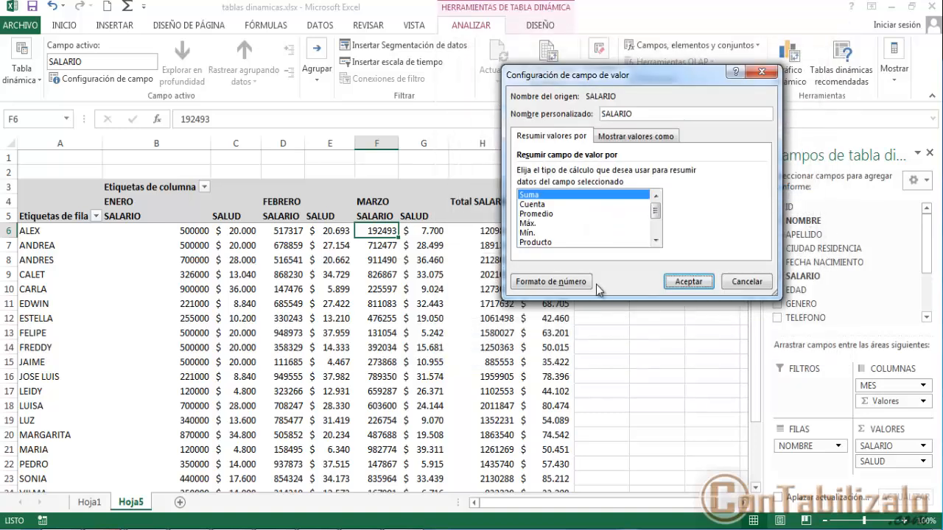
click(685, 281)
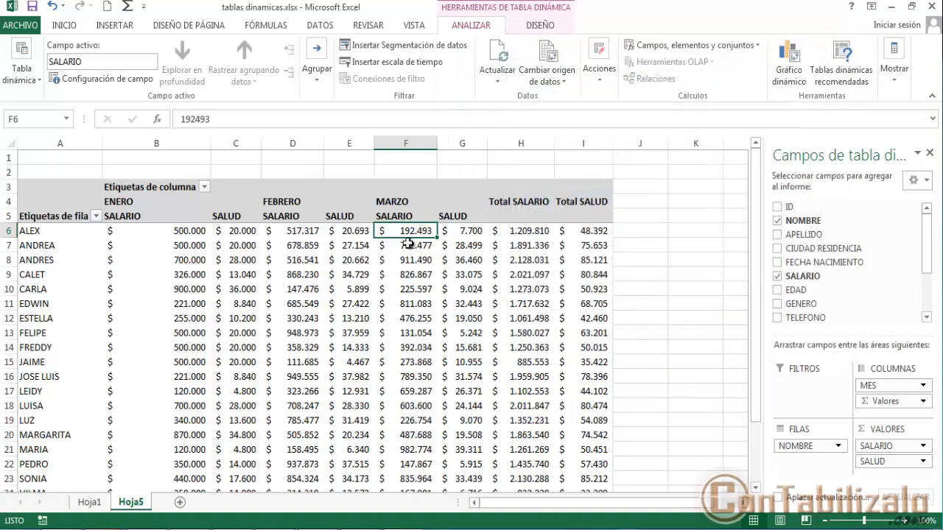
- Test Filas con bandas on the pivot table, leave it off, and turn on Columnas con bandas
scroll(524, 267, down, 2)
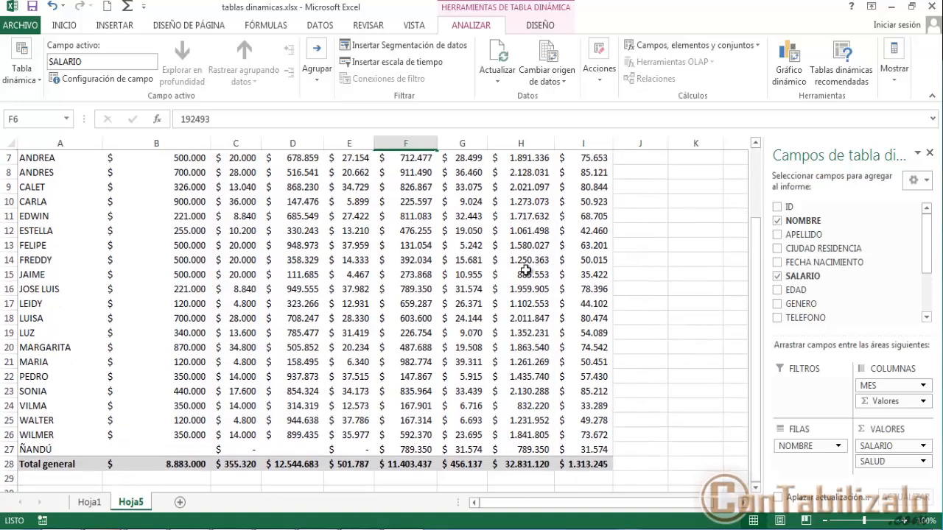
scroll(523, 272, up, 2)
mouse_move(392, 259)
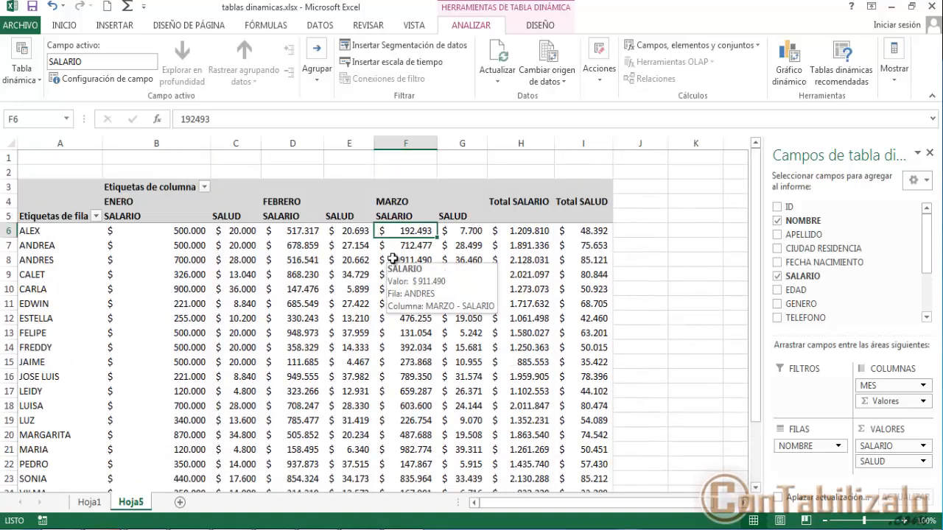
click(545, 25)
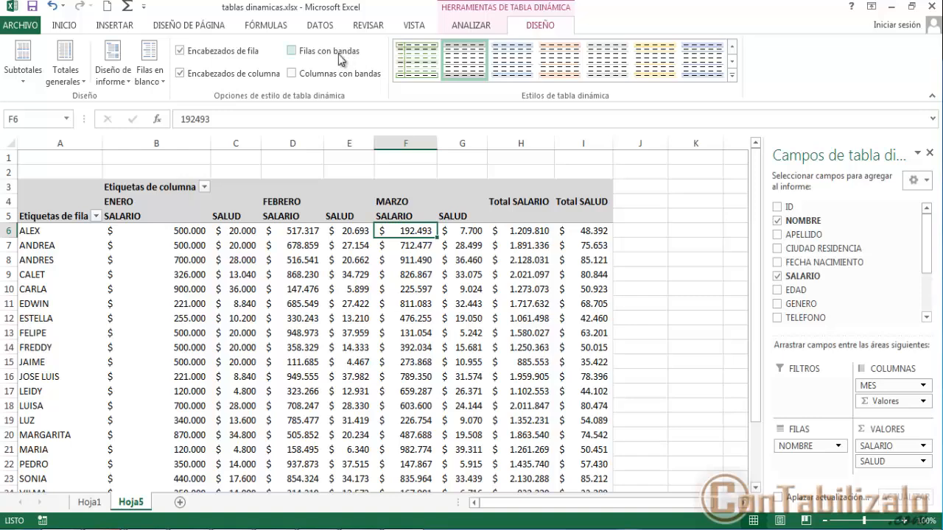
click(299, 55)
click(299, 55)
click(295, 74)
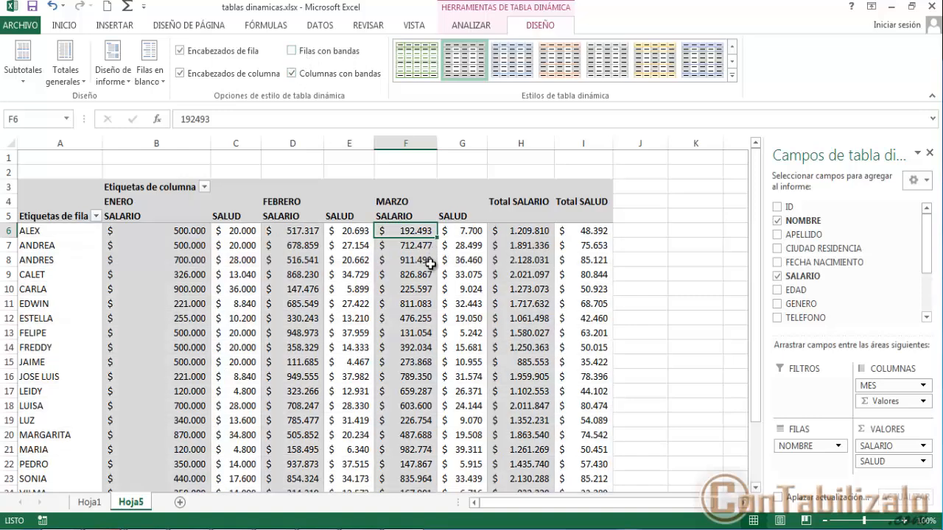
mouse_move(430, 263)
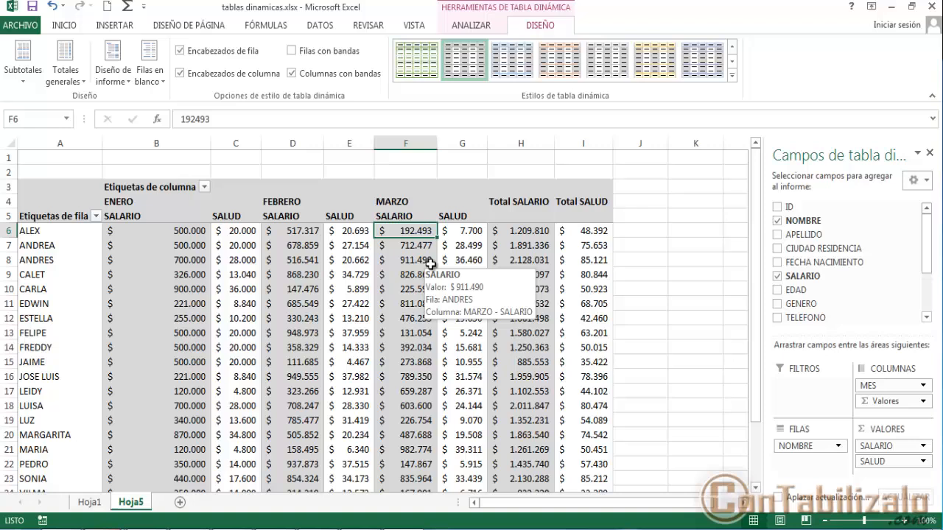
- Switch the Encabezados de fila and Encabezados de columna style options off and back on
click(181, 52)
click(182, 54)
click(180, 73)
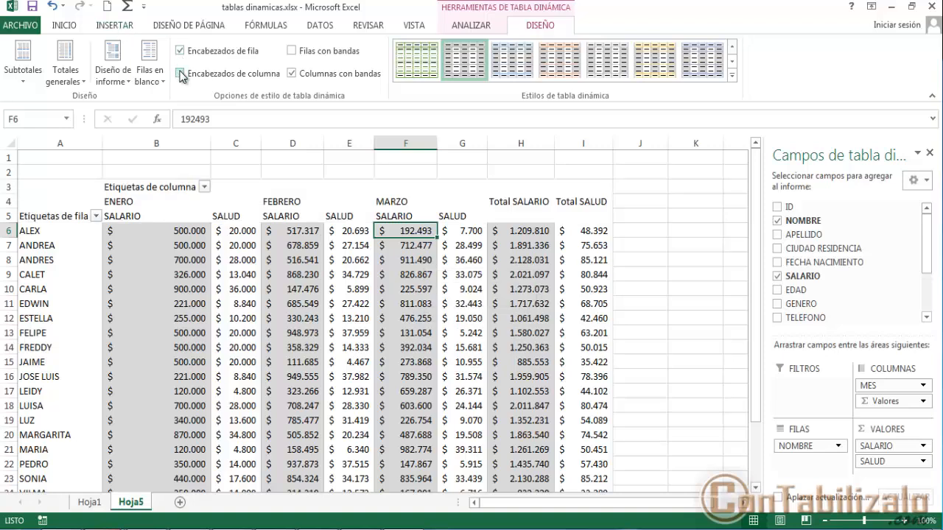
click(182, 52)
click(180, 52)
click(180, 73)
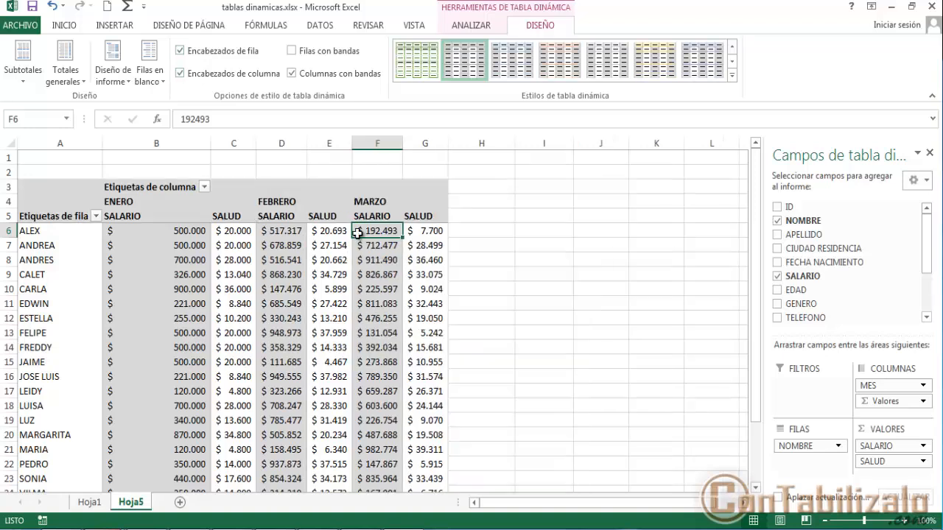
- Activate the pivot table's grand totals for rows and columns, and select cells in the Total SALARIO and Total SALUD columns
click(81, 88)
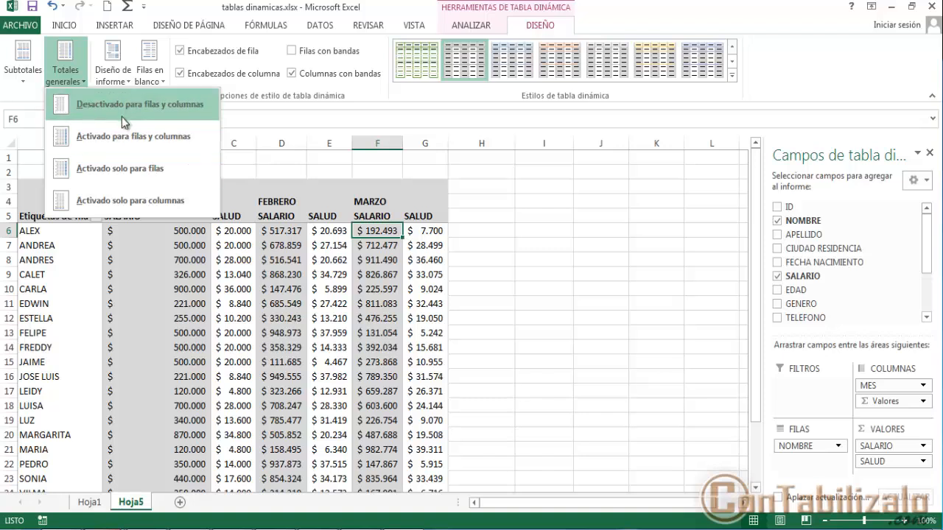
click(120, 138)
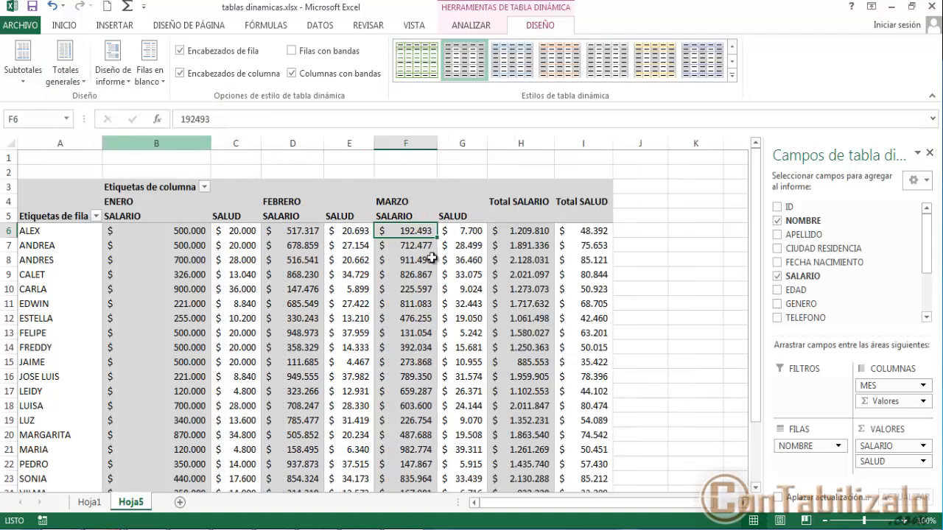
drag(506, 186, 592, 427)
scroll(560, 377, down, 4)
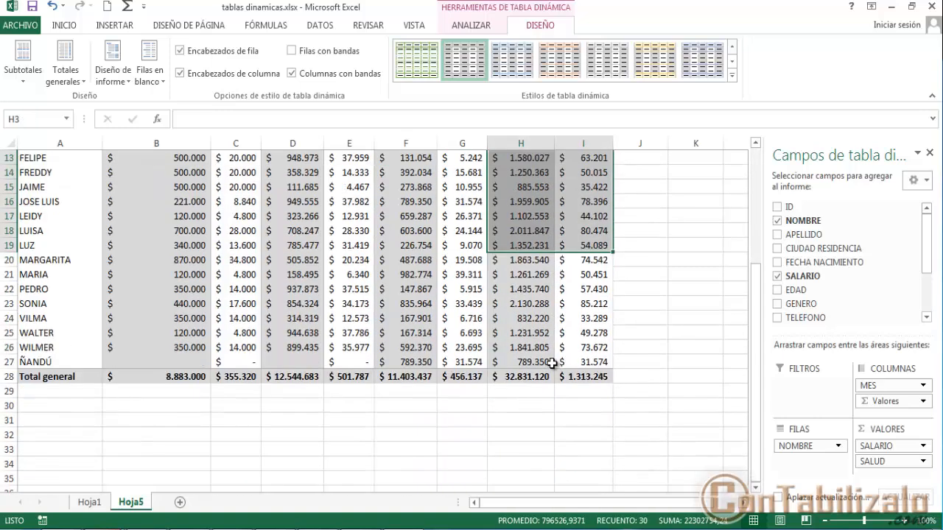
- Select the pivot table's Total general row from column A to column I
click(556, 376)
drag(556, 376, 20, 376)
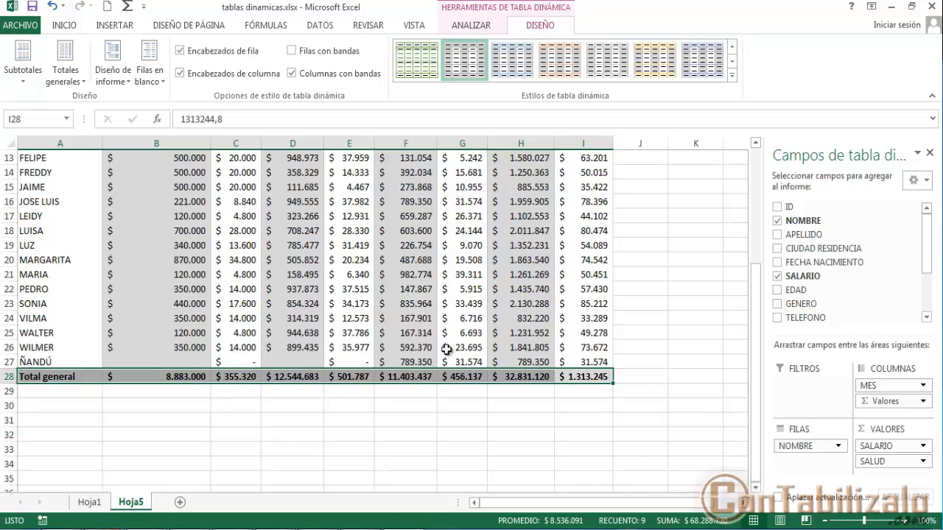
scroll(457, 347, up, 4)
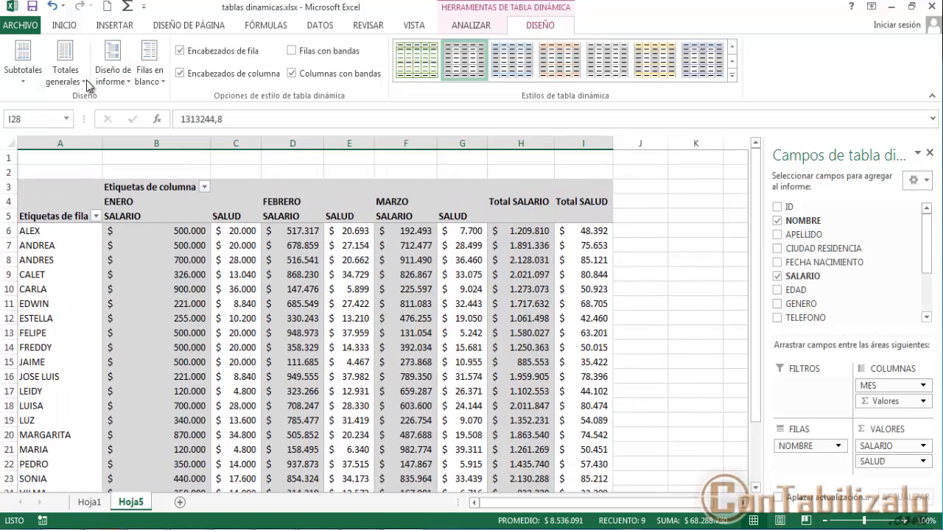
- Apply the compact report layout, try Mostrar en forma de esquema, and return the pivot table to Mostrar en forma compacta
click(65, 74)
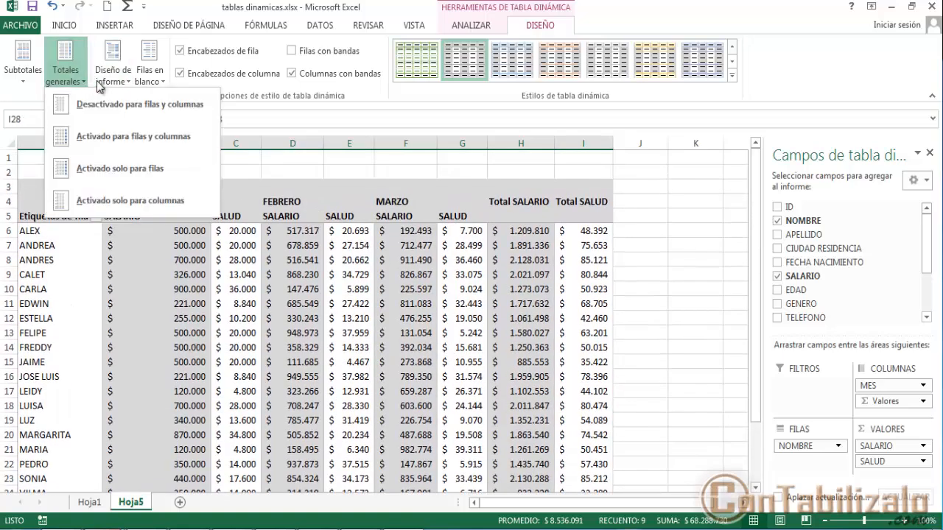
click(118, 77)
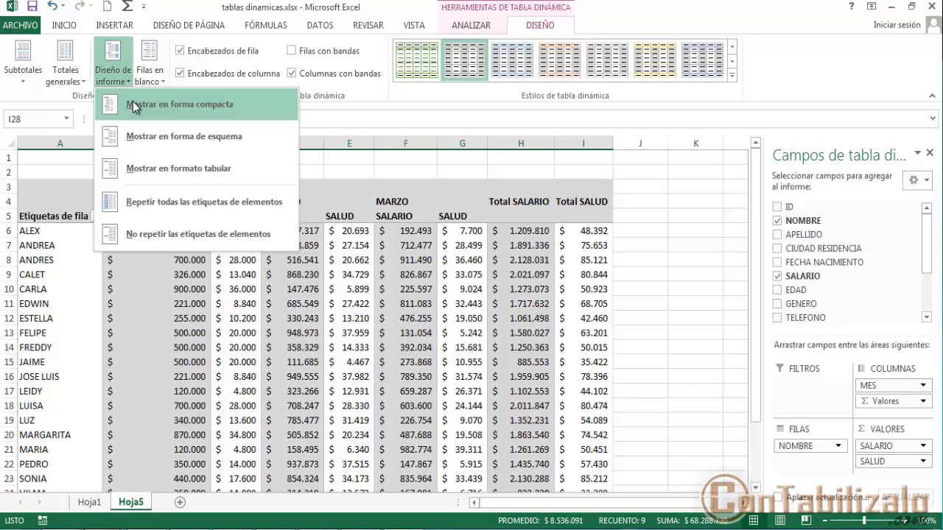
click(133, 106)
click(112, 74)
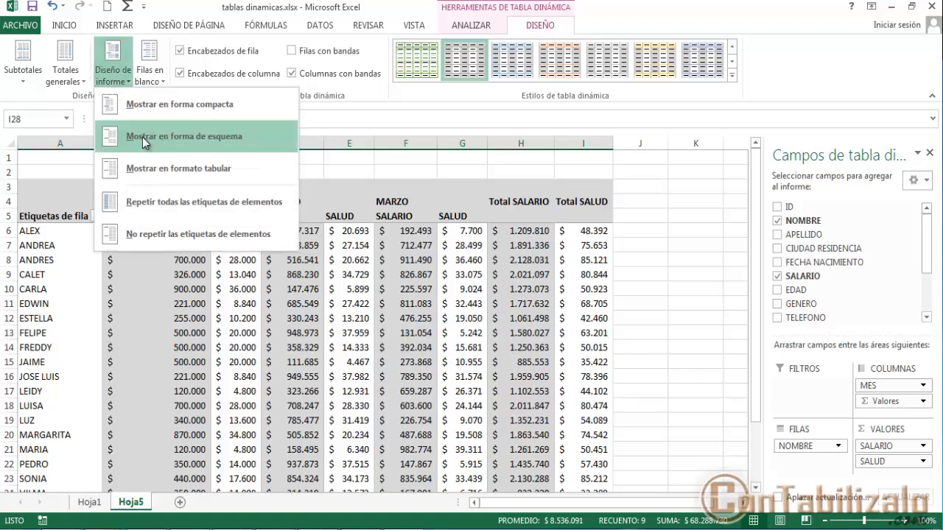
click(144, 139)
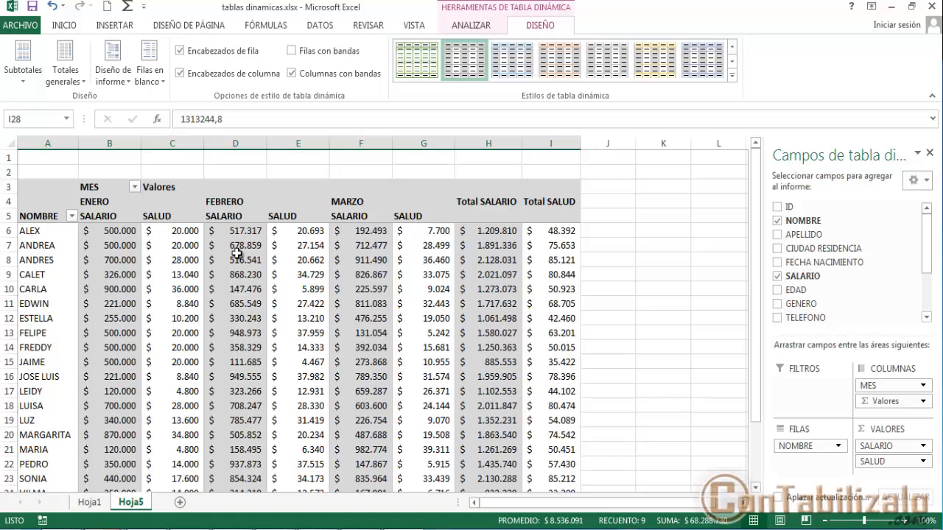
click(113, 74)
click(130, 104)
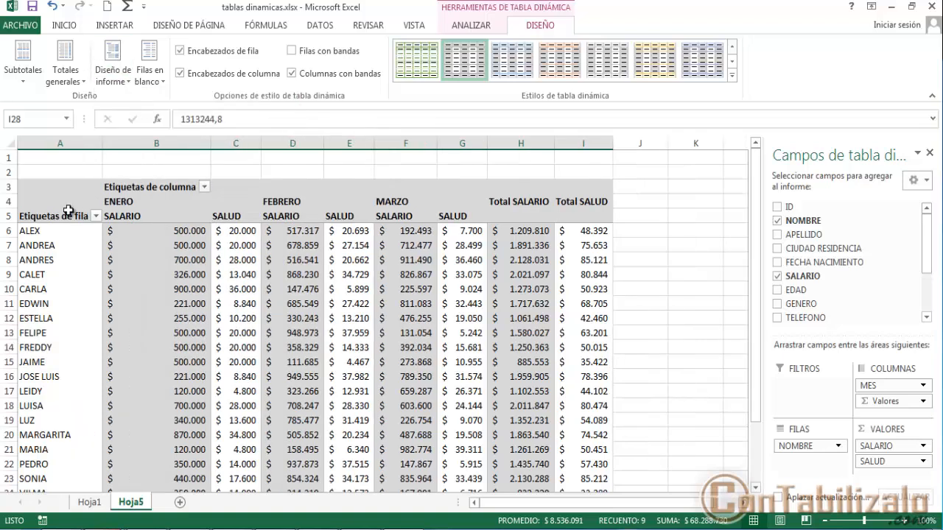
- Rename the pivot table's row labels header in cell A5 as NOMBRE
click(84, 215)
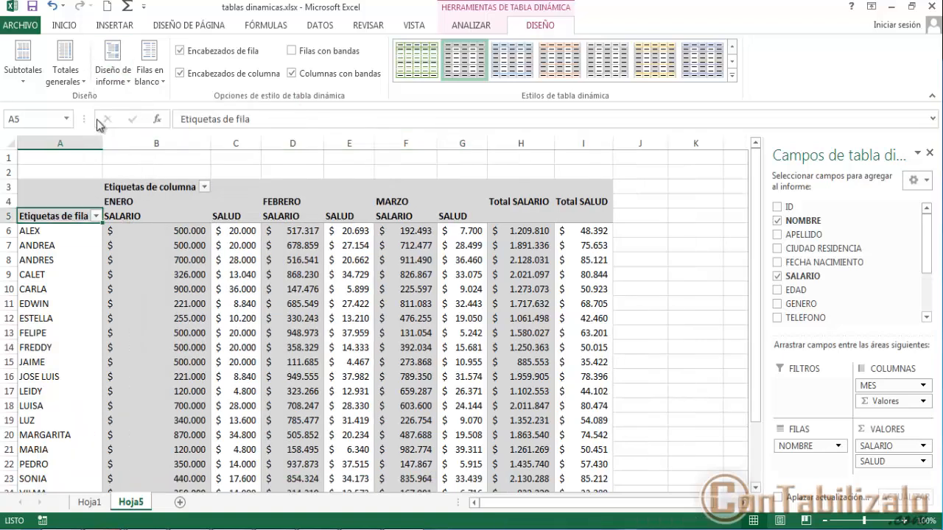
click(466, 30)
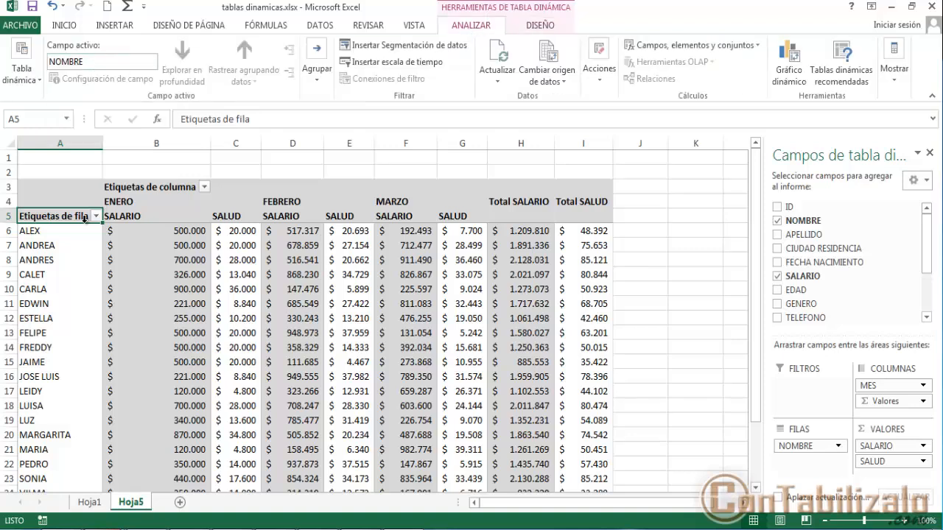
text(NOMBRE)
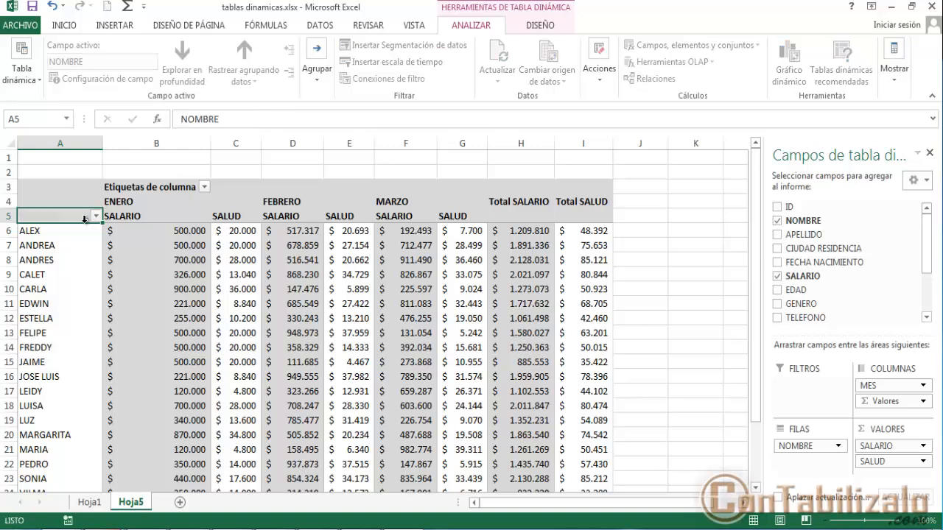
key(Return)
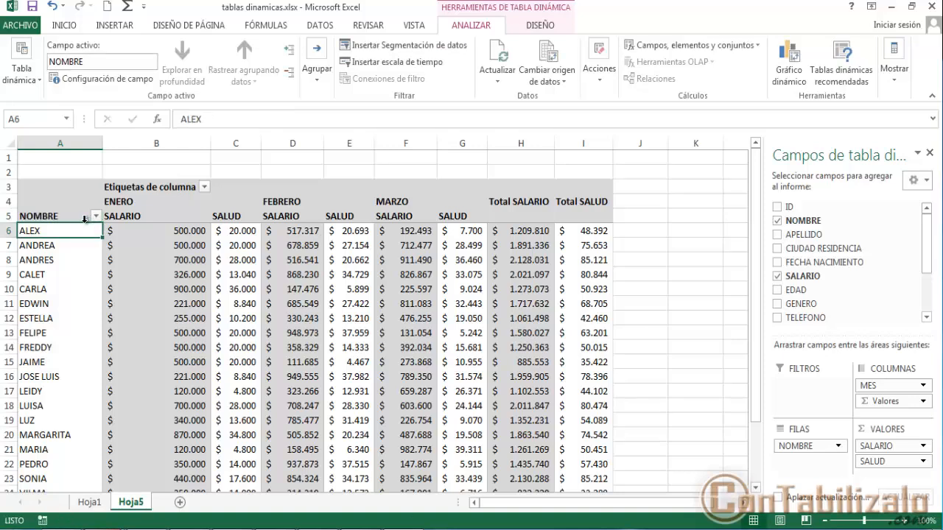
- Close the pivot table's field list and show it again
mouse_move(247, 234)
drag(788, 165, 848, 155)
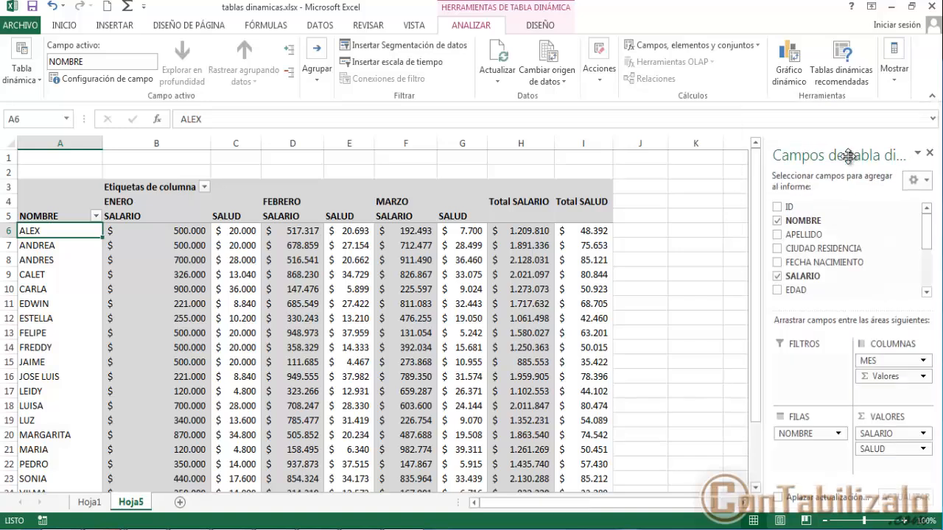
click(930, 153)
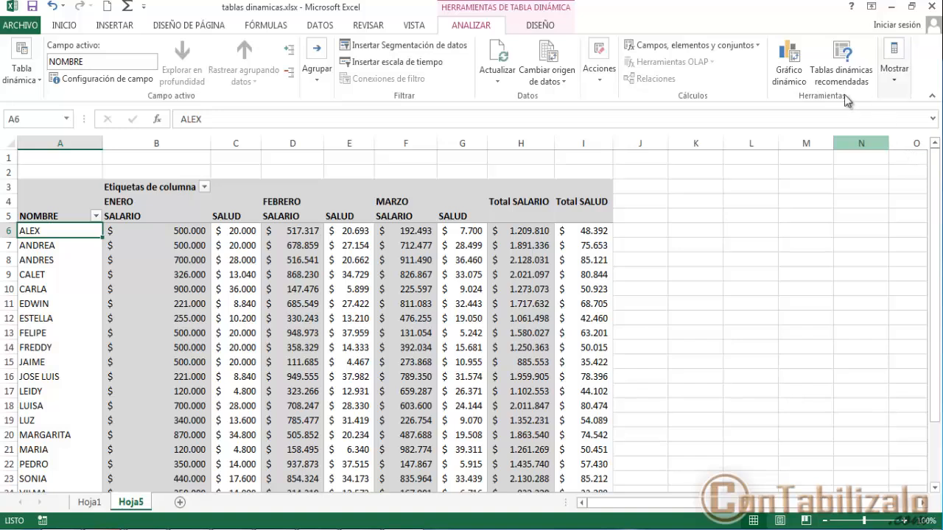
click(902, 81)
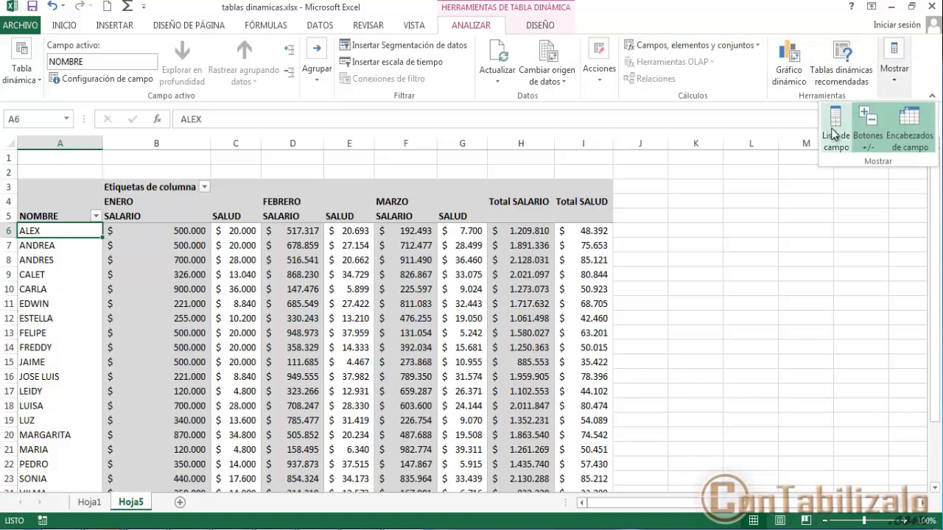
click(833, 135)
- Hide and show the pivot table's Encabezados de campo twice, checking the empty header cell A4 and leaving the headers on
click(893, 80)
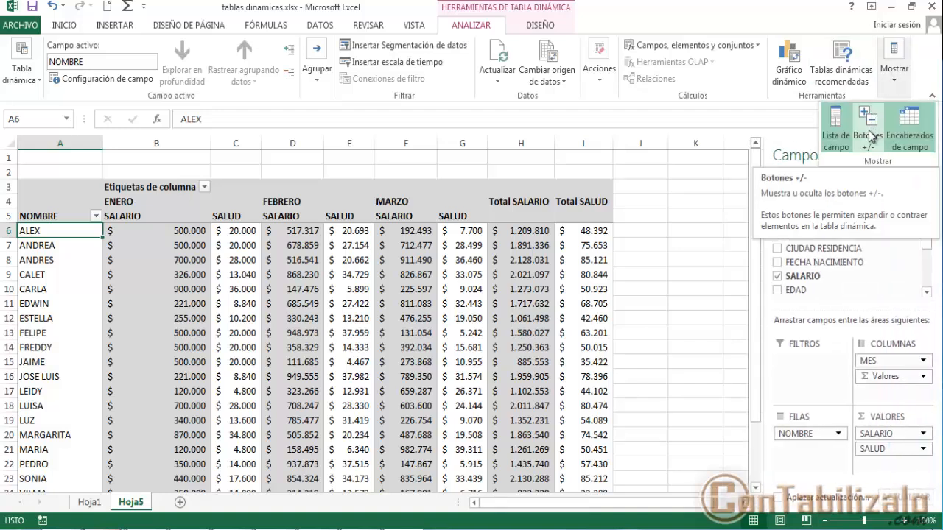
click(908, 140)
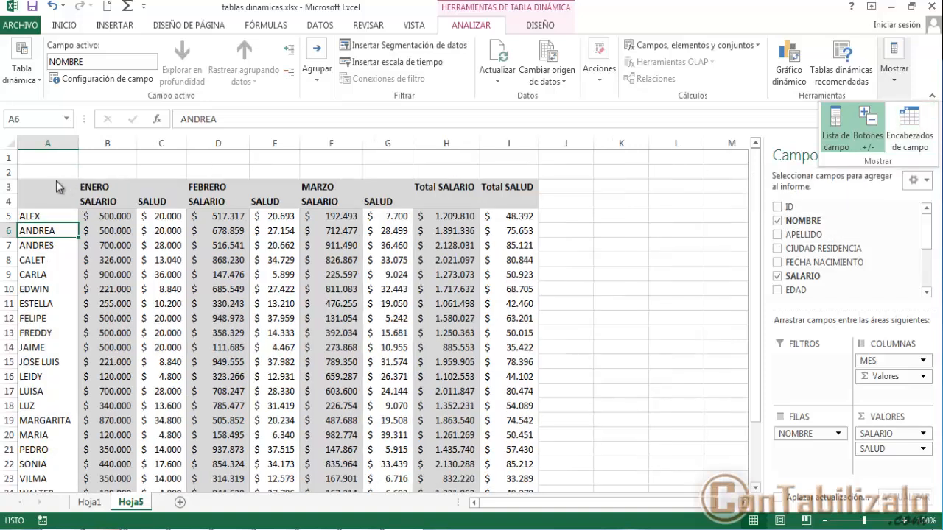
click(911, 131)
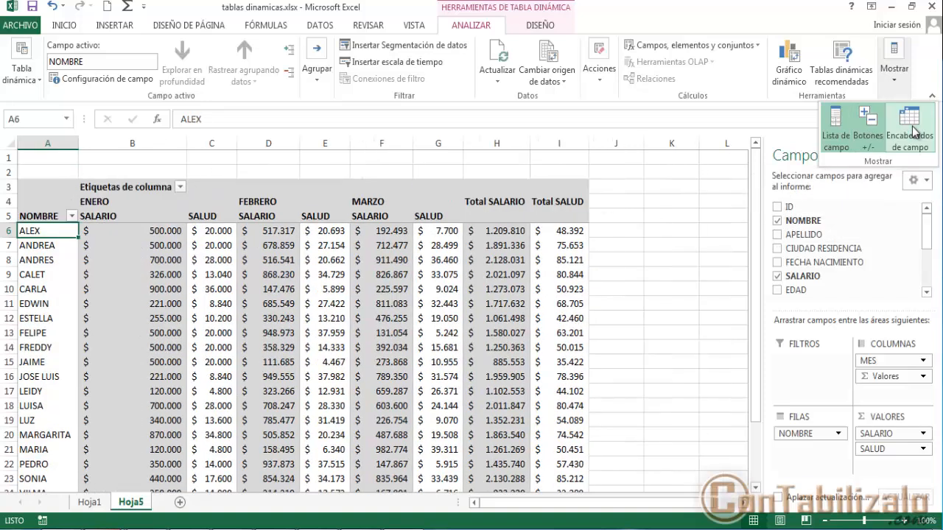
click(913, 131)
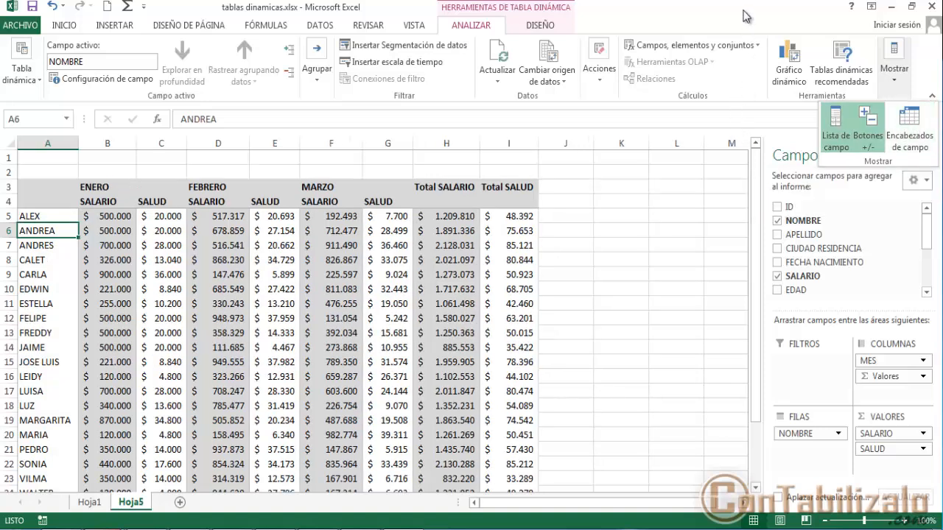
click(731, 35)
mouse_move(446, 271)
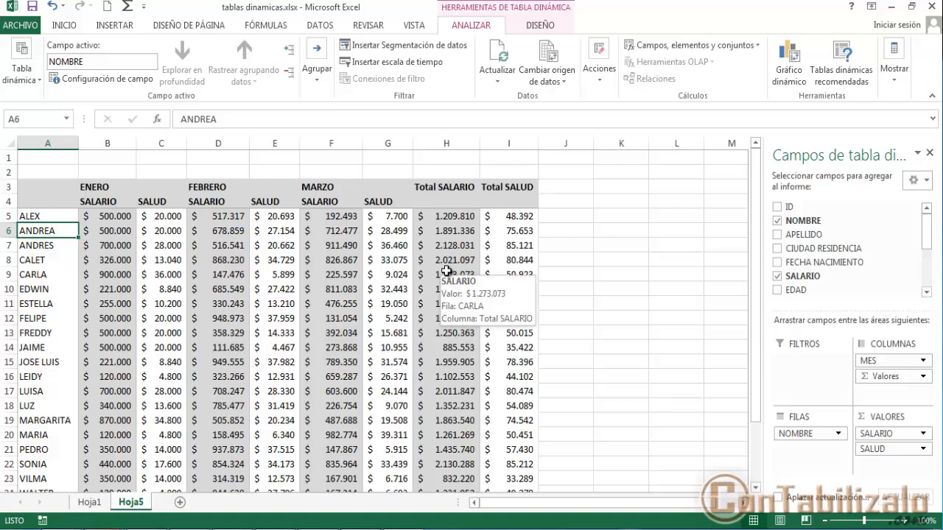
click(59, 204)
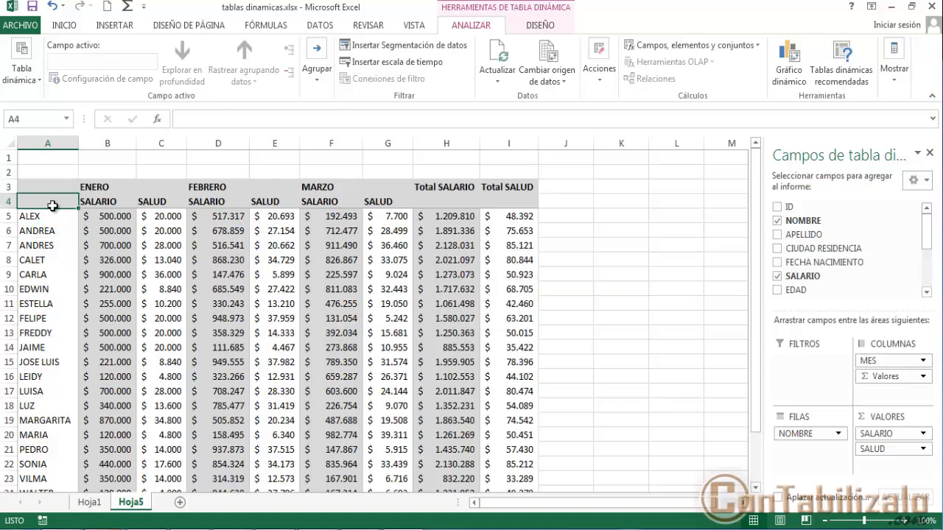
click(893, 85)
click(907, 137)
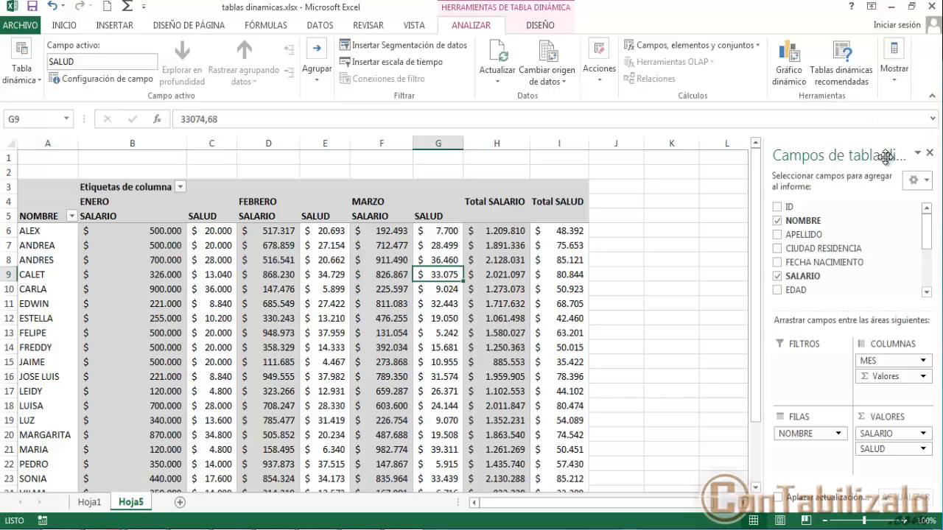
- Try the field list in parallel, areas-only 2 por 2 and areas-only 1 por 4 layouts, and return it to stacked sections
click(916, 180)
click(795, 237)
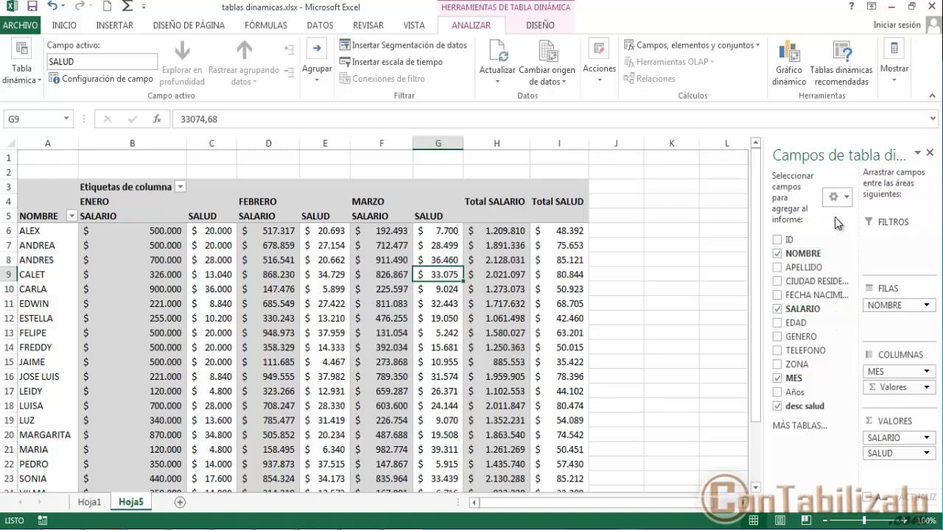
click(837, 197)
click(788, 324)
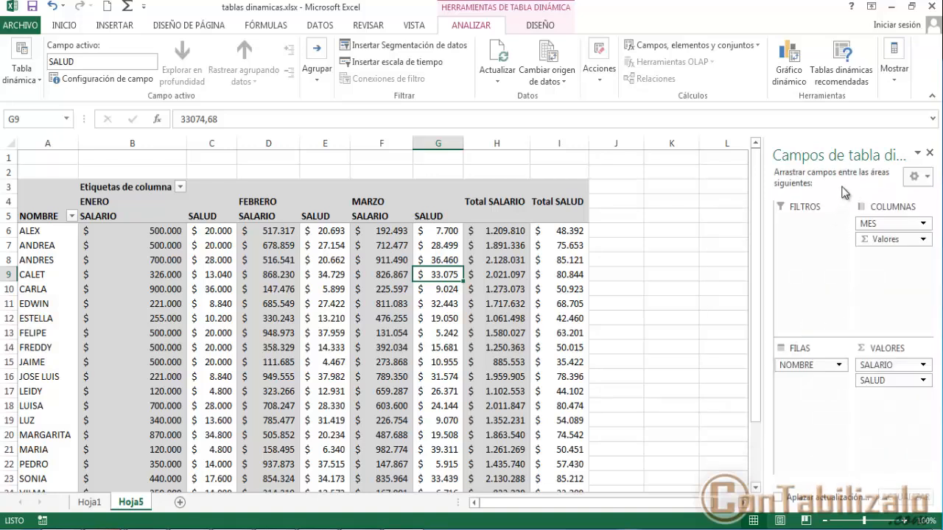
click(917, 177)
click(780, 334)
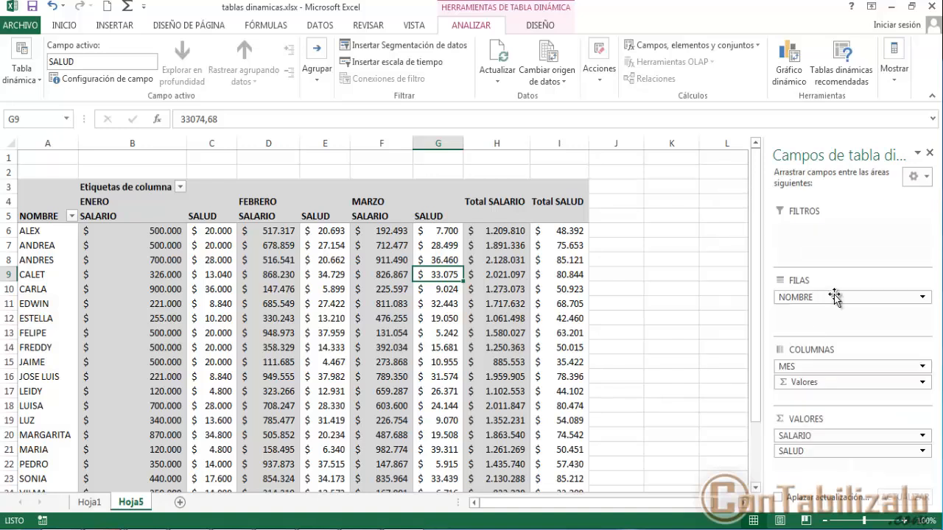
click(916, 176)
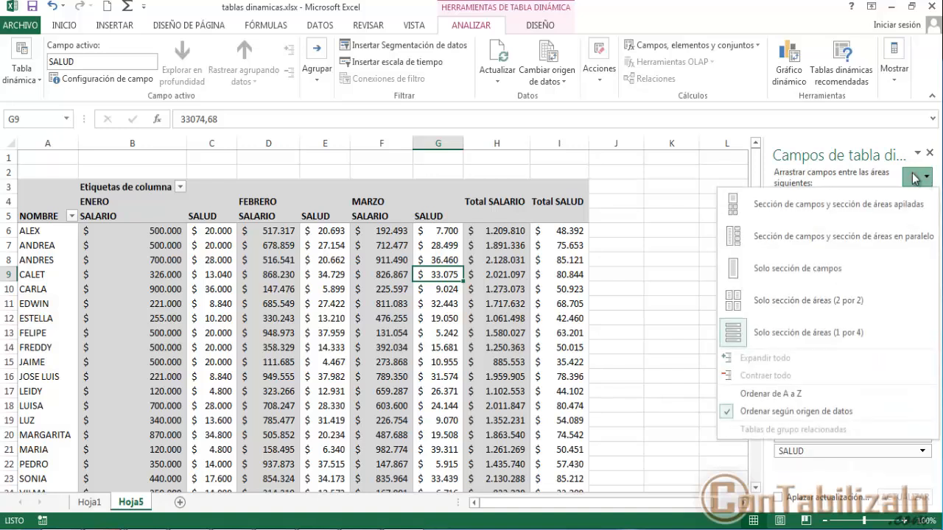
click(834, 217)
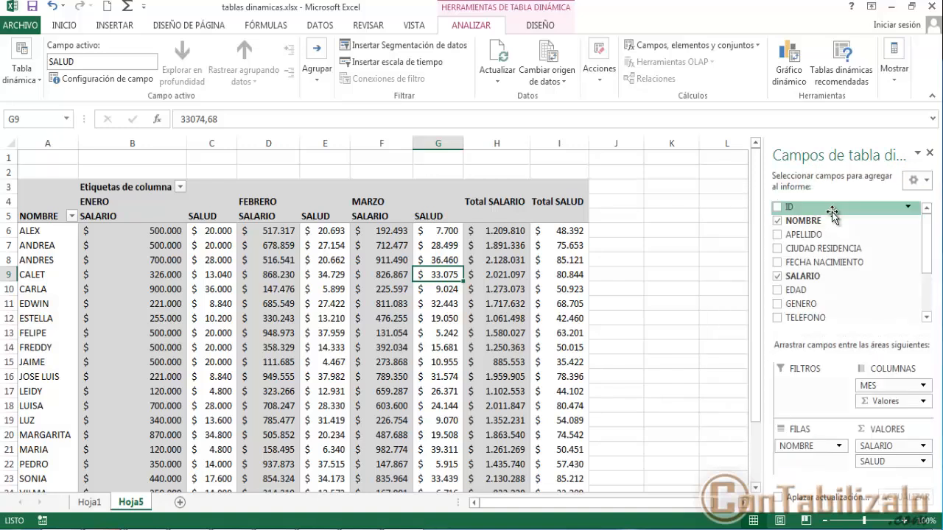
- Enable Diseño de tabla dinámica clásica in the pivot table options
click(34, 80)
click(29, 144)
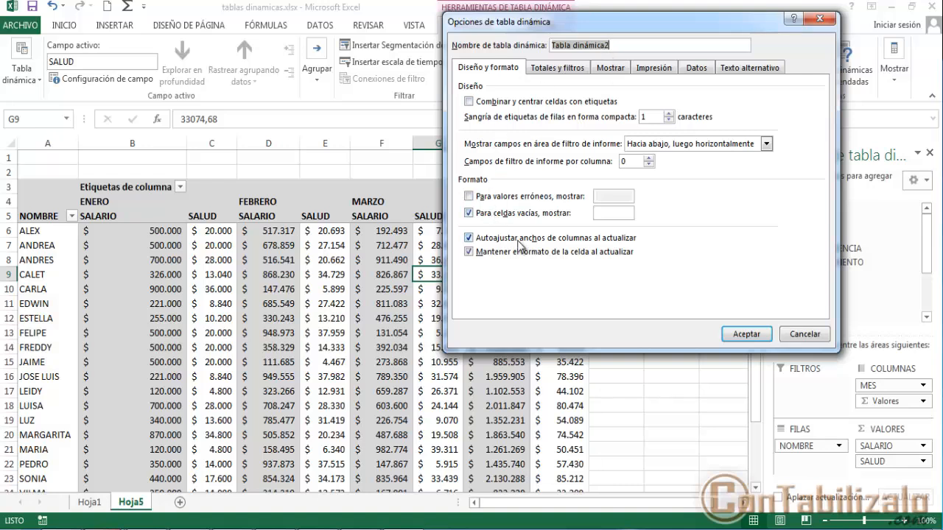
click(606, 213)
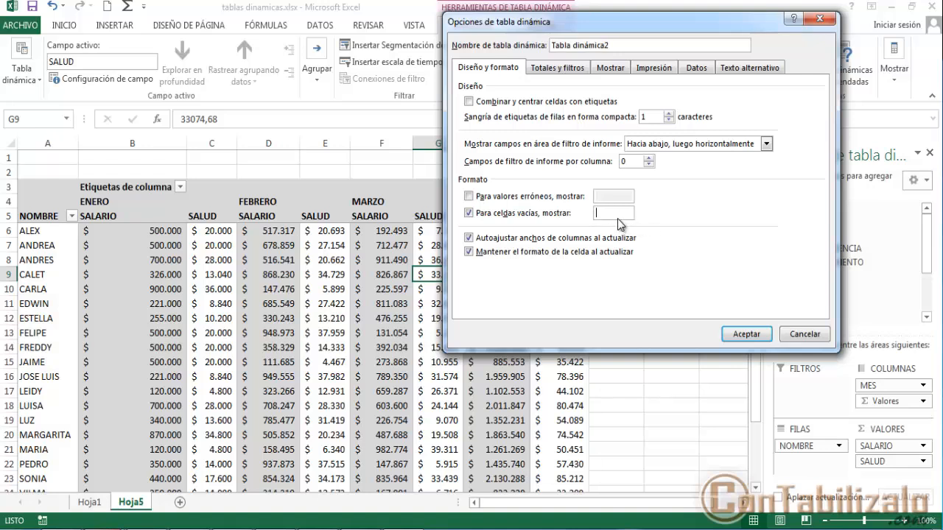
click(556, 66)
click(616, 71)
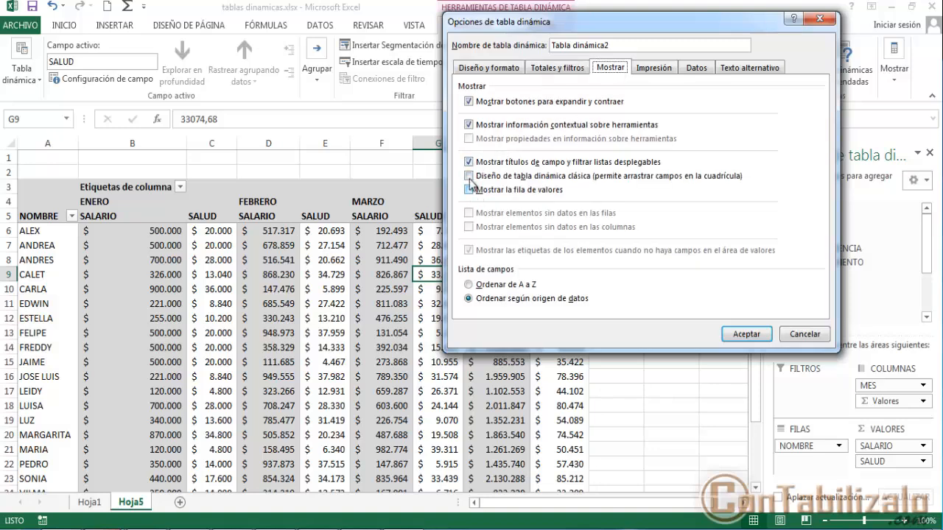
click(469, 176)
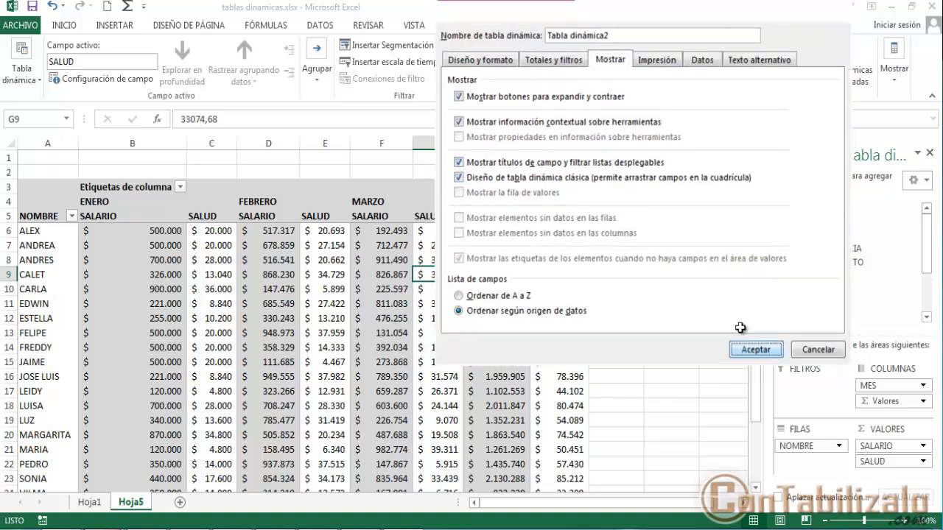
click(742, 332)
- Review the classic layout down to the Total general row and undo the switch to it
scroll(354, 267, down, 2)
scroll(354, 267, down, 2)
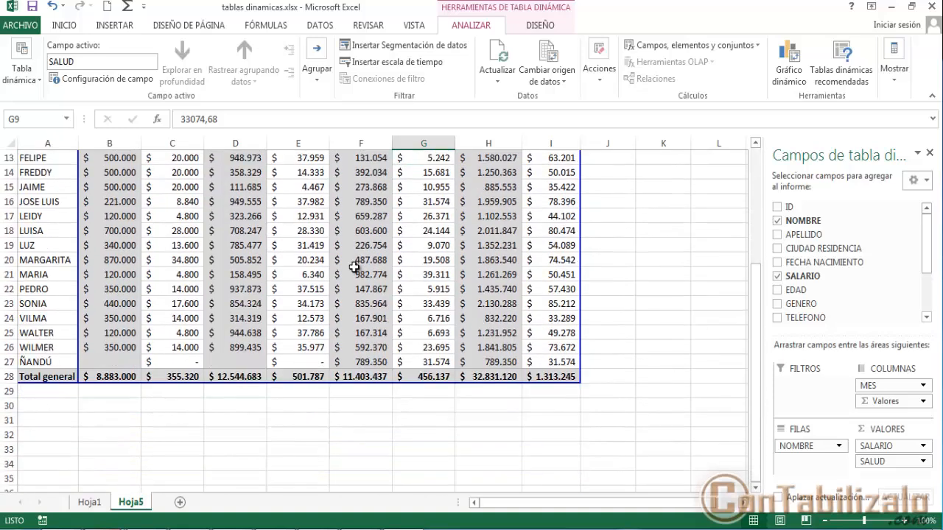
scroll(324, 261, up, 4)
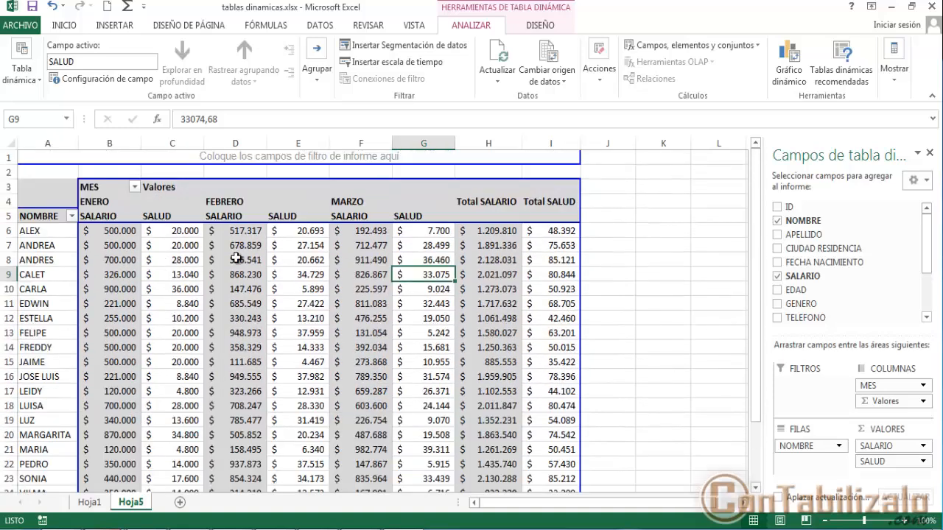
click(113, 273)
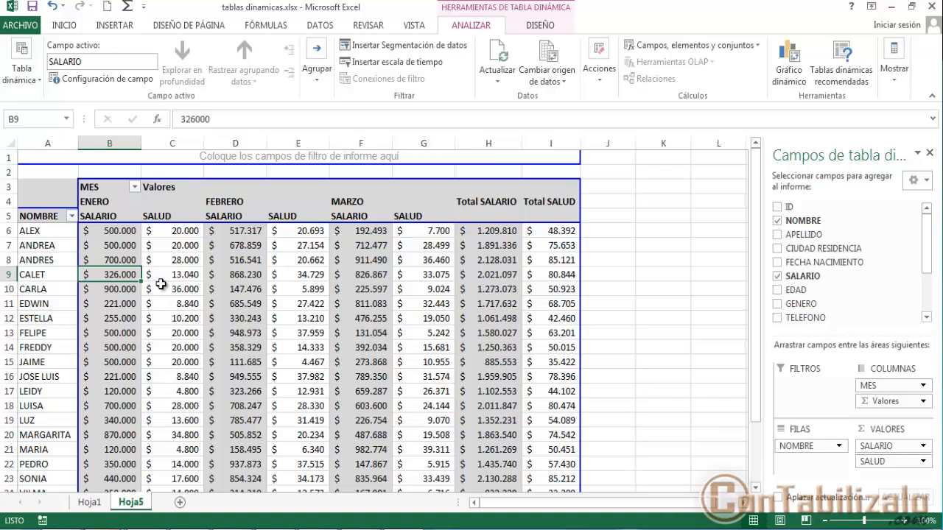
key(Up)
scroll(265, 272, down, 1)
scroll(265, 273, up, 1)
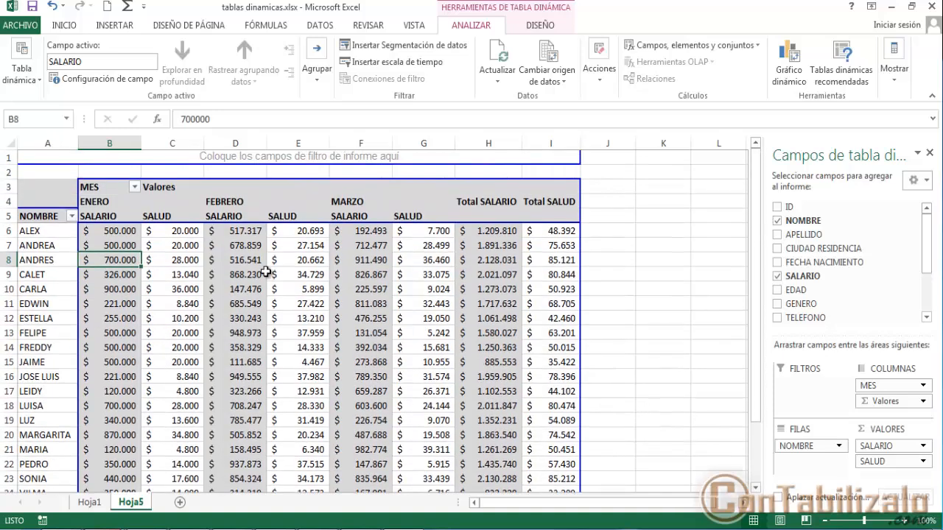
key(ctrl+z)
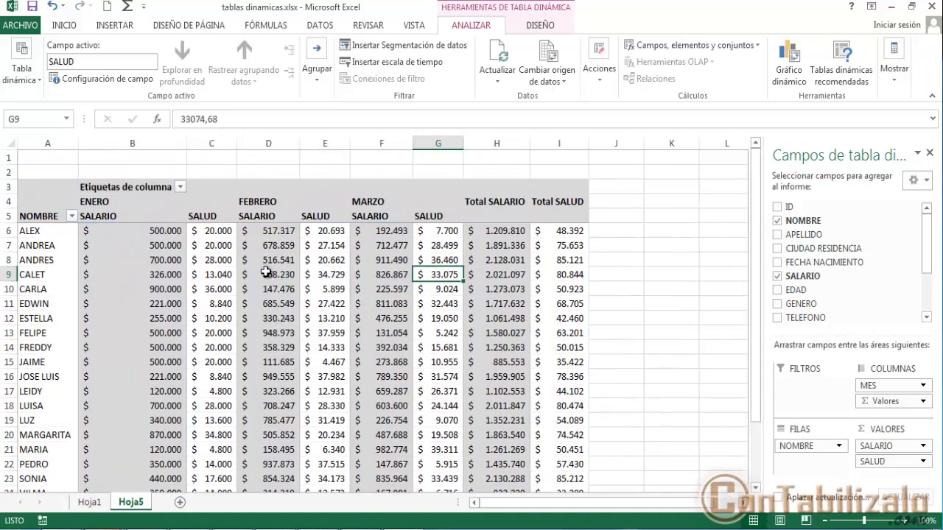
- Review the Impresión, Datos, Texto alternativo and Diseño y formato settings in the pivot table options without changing anything
mouse_move(265, 272)
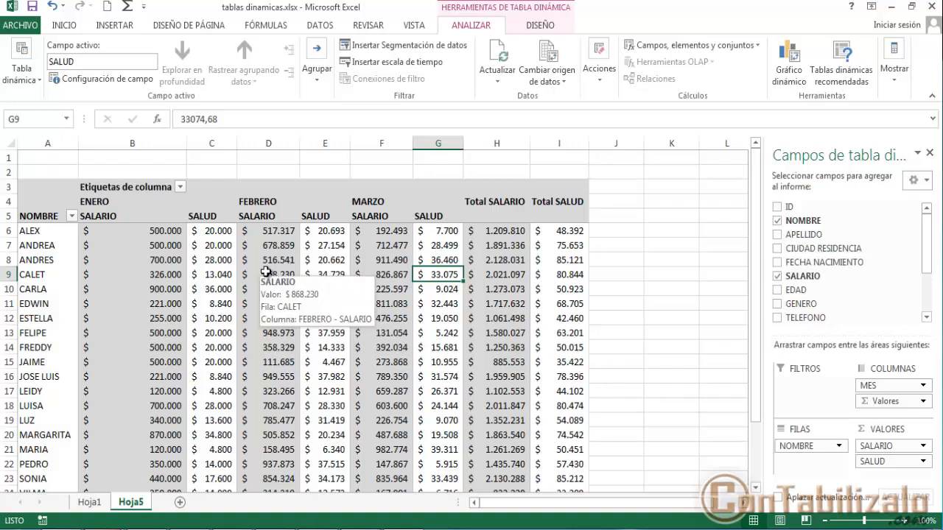
right_click(391, 274)
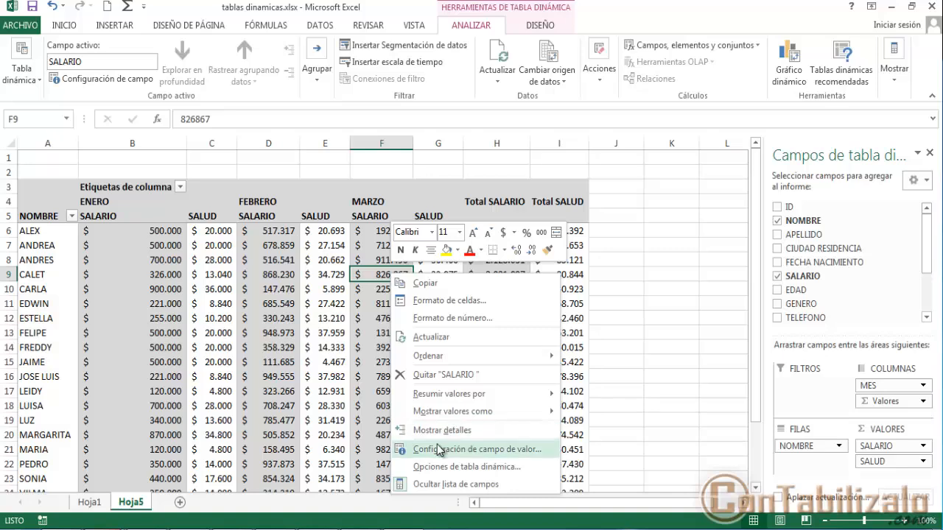
click(455, 468)
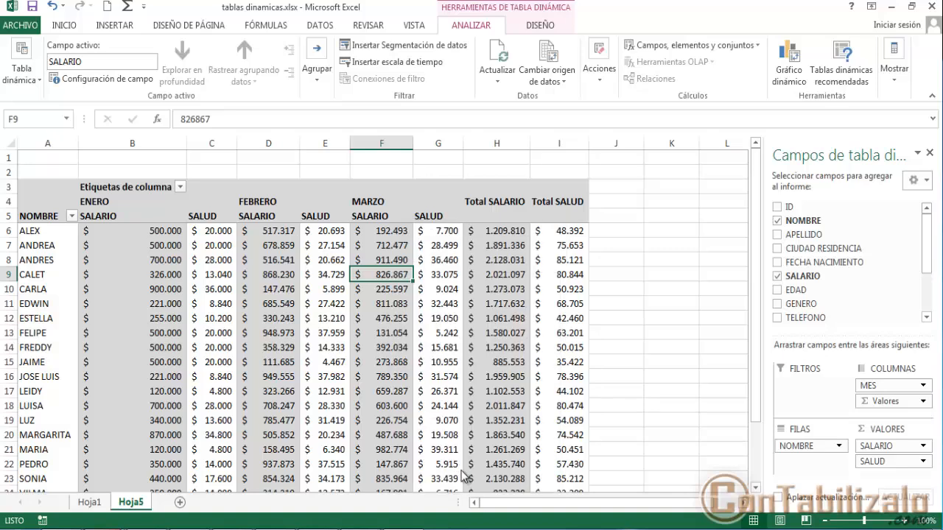
drag(501, 201, 598, 137)
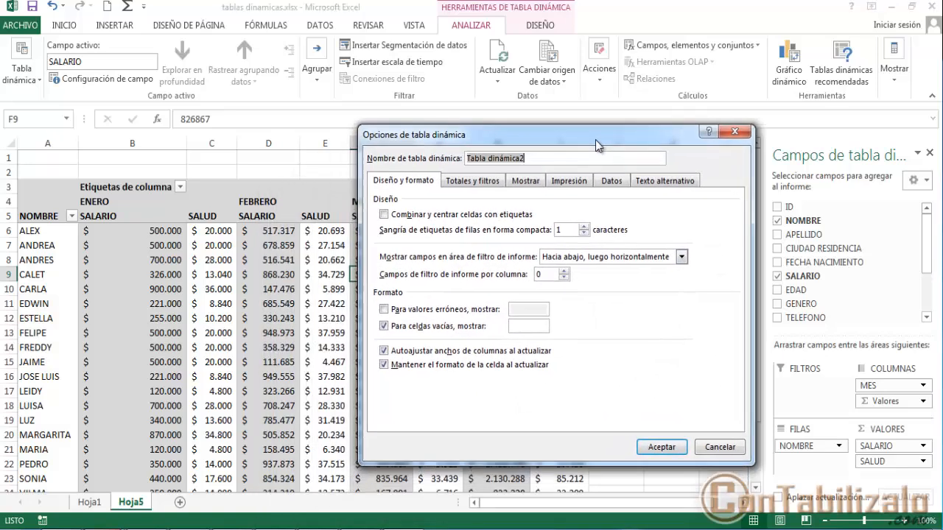
click(578, 181)
click(613, 184)
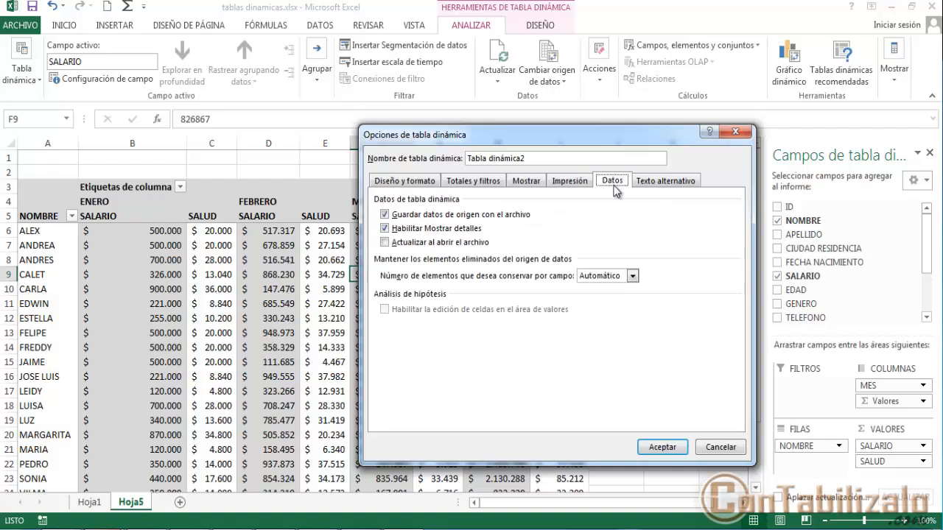
click(659, 182)
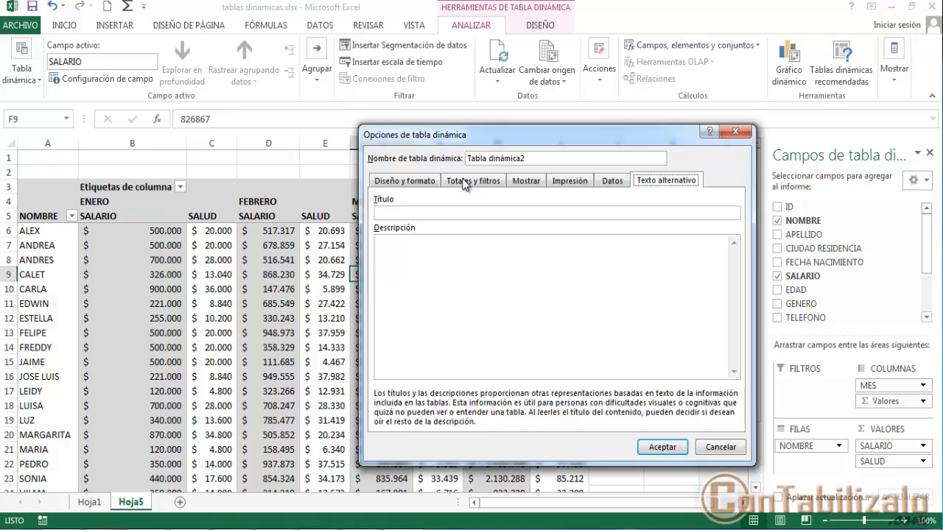
click(407, 181)
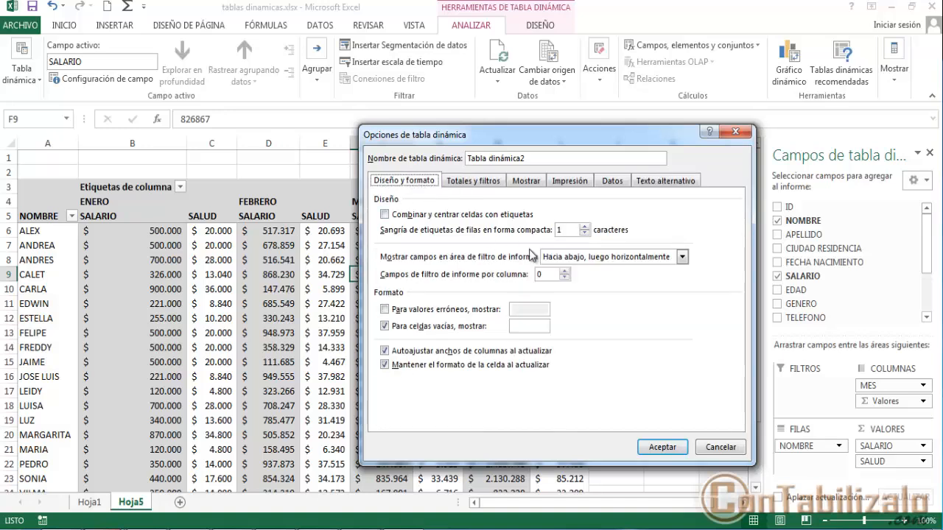
click(718, 449)
- Insert slicers for the ID, NOMBRE and MES fields of the pivot table
mouse_move(491, 324)
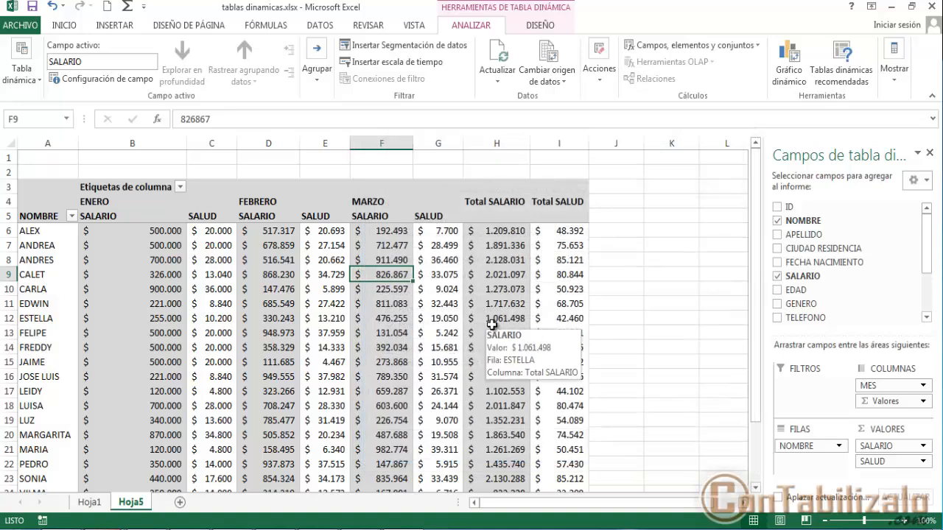
click(423, 45)
drag(594, 214, 622, 154)
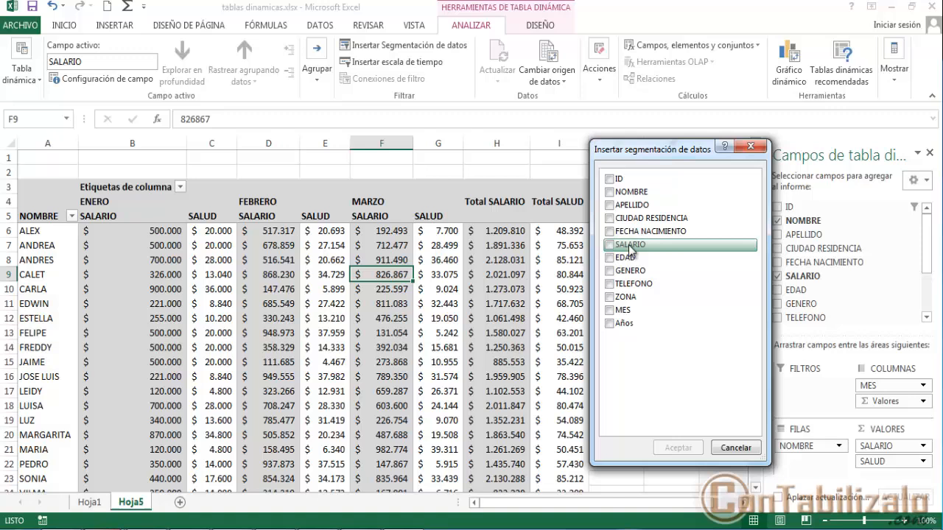
click(623, 310)
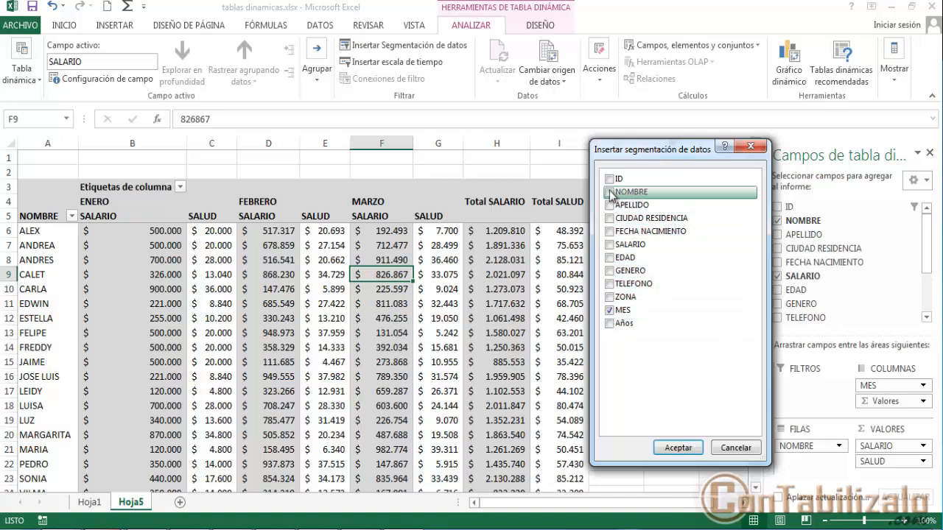
click(610, 193)
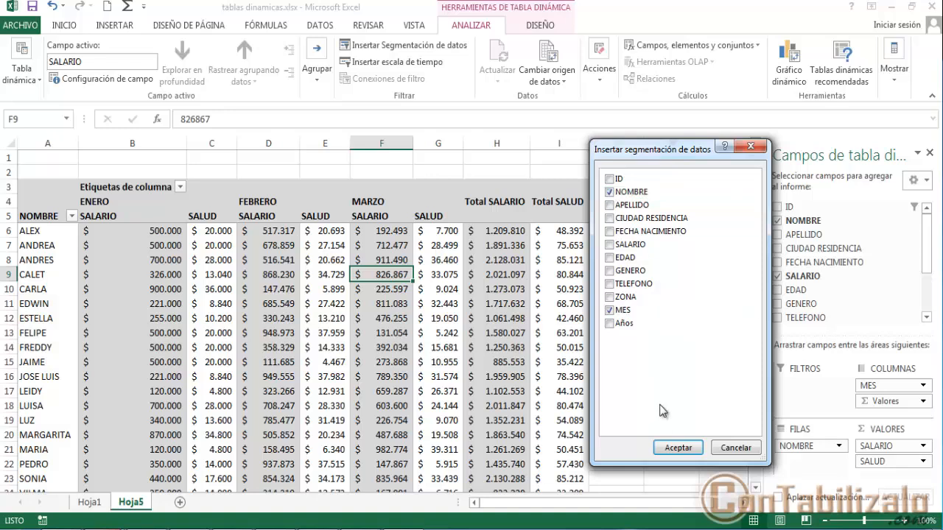
click(612, 179)
click(673, 447)
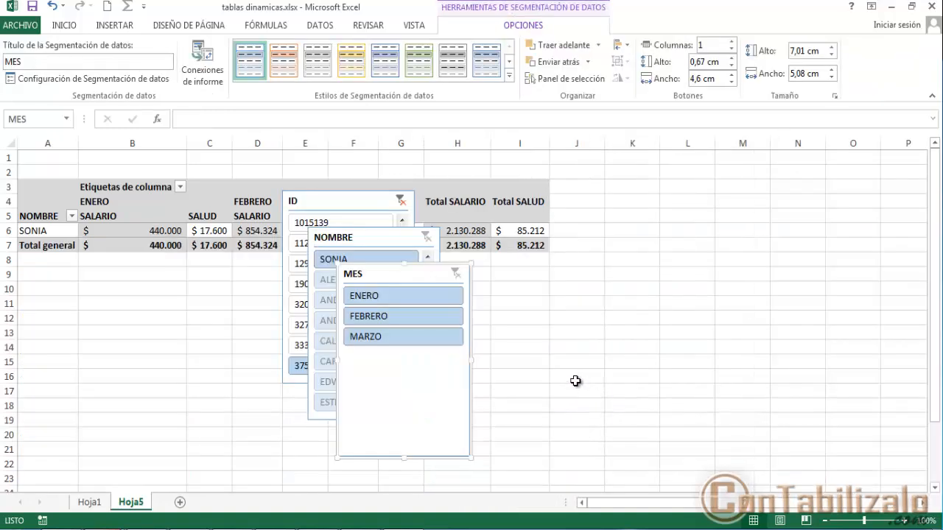
- Arrange the ID, NOMBRE and MES slicers side by side below the pivot table so none overlap
drag(346, 264, 587, 256)
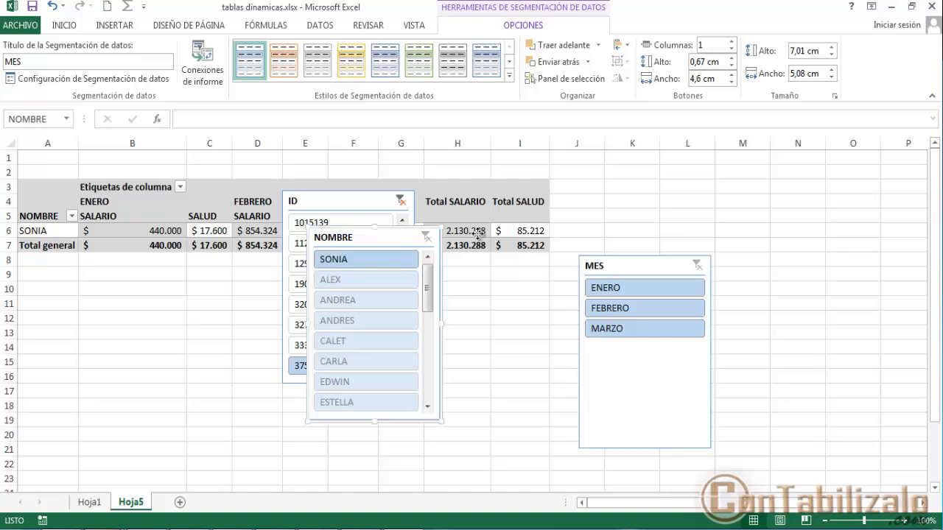
drag(395, 234, 529, 260)
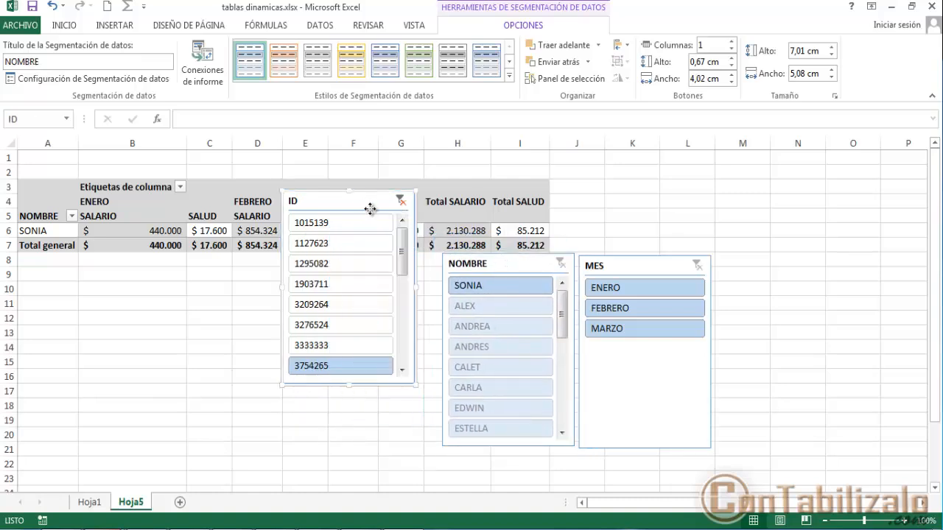
drag(365, 201, 390, 263)
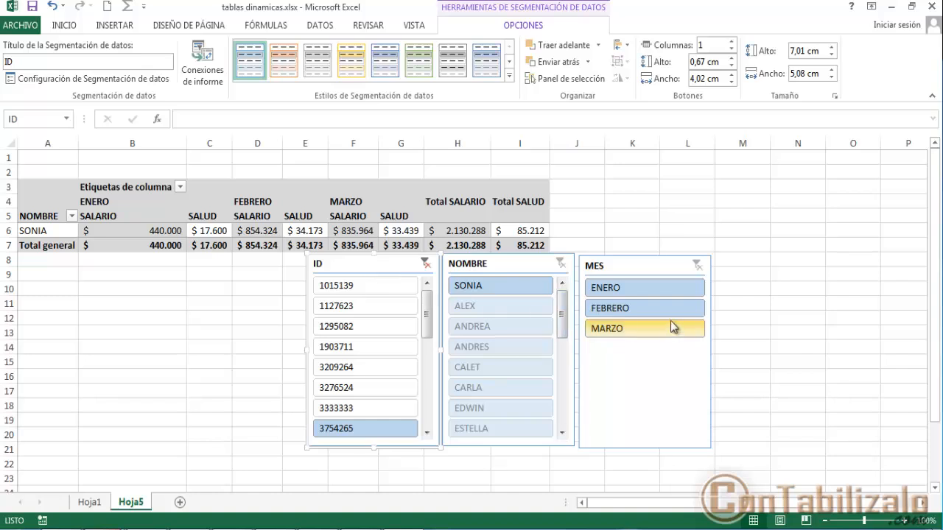
- Filter the pivot table with the slicers to ENERO and the third listed ID, and switch the month to FEBRERO
click(631, 289)
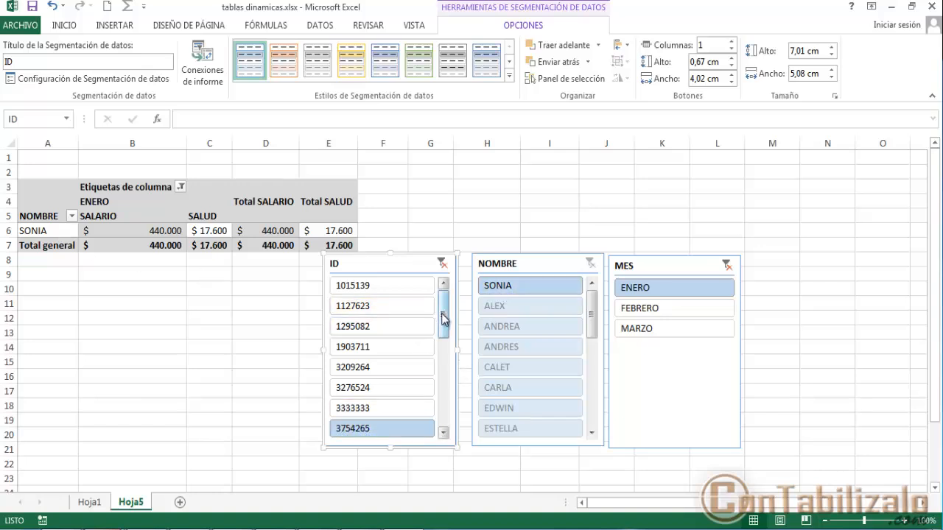
click(417, 327)
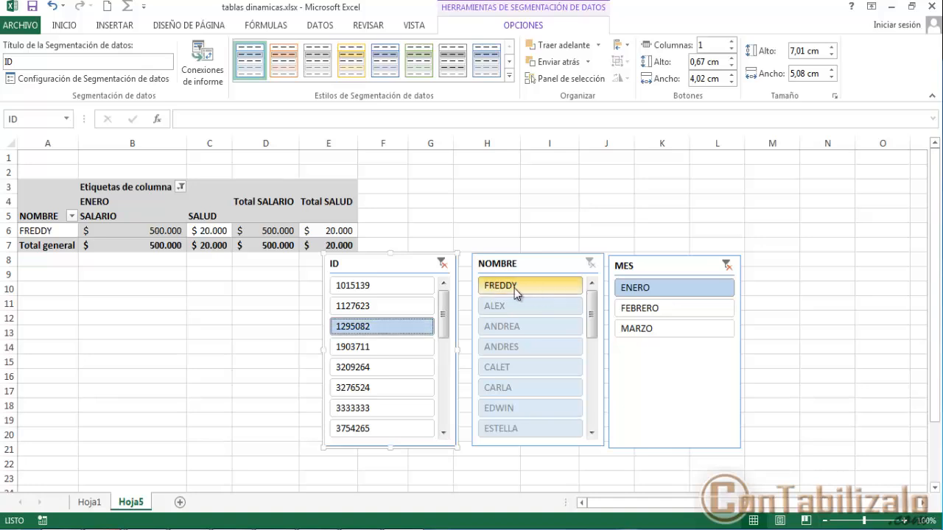
click(653, 315)
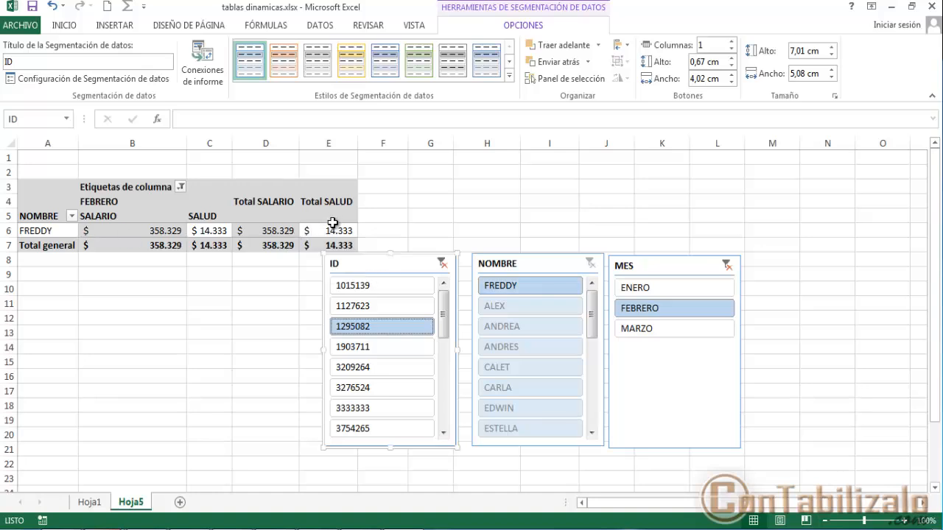
mouse_move(323, 226)
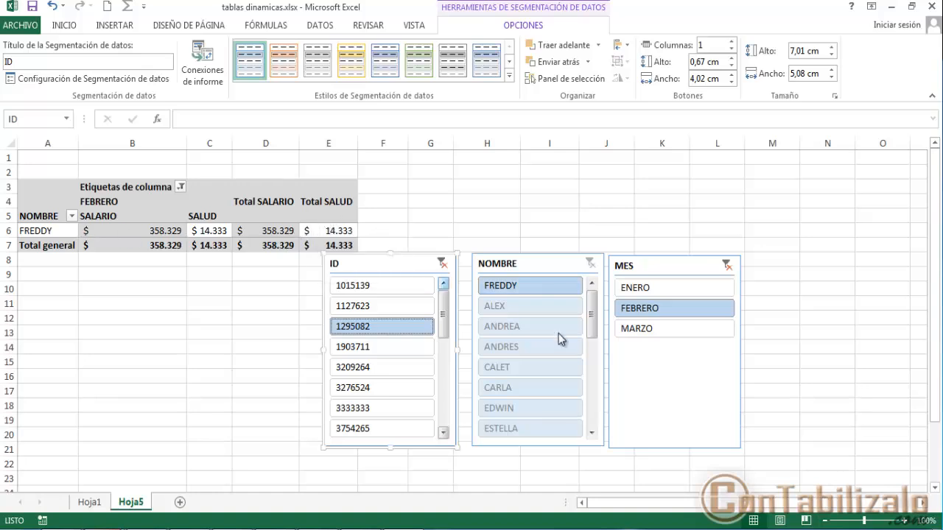
- Delete the NOMBRE, MES and ID slicers from the sheet
click(522, 265)
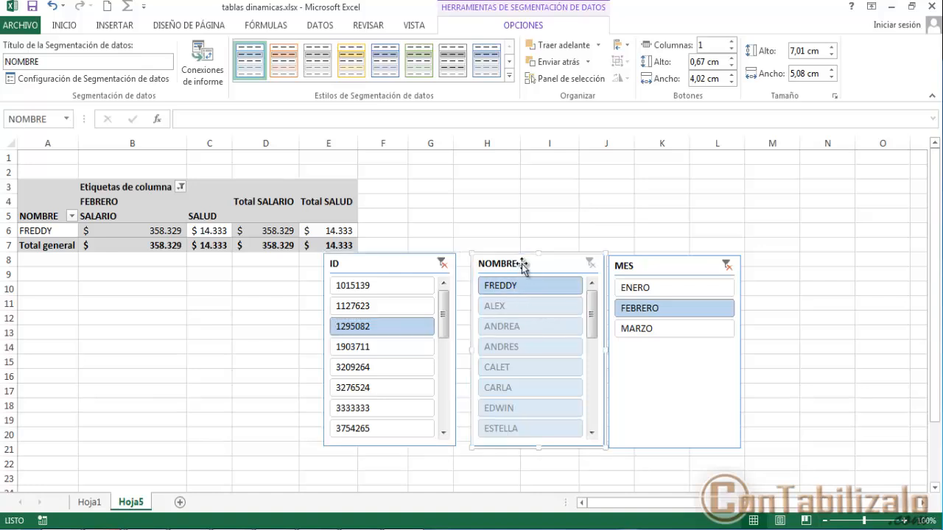
key(Delete)
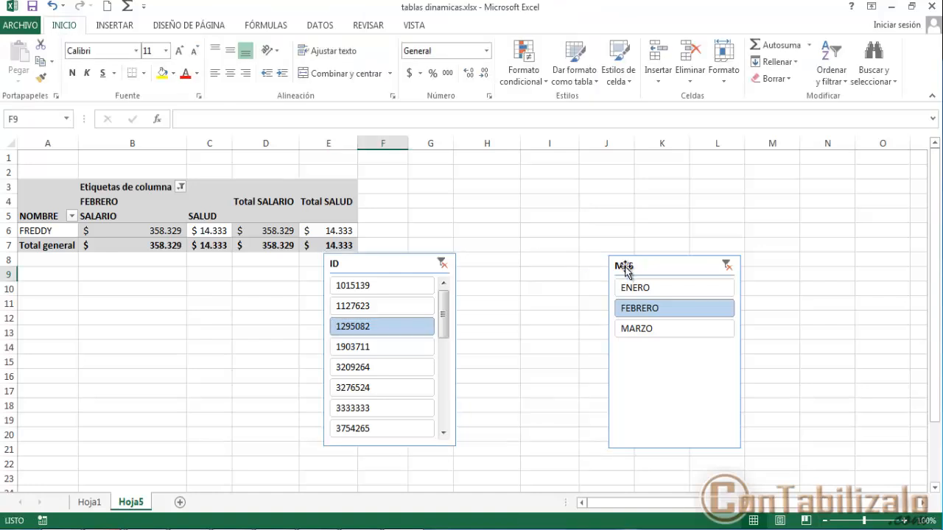
click(622, 265)
key(Delete)
click(430, 265)
key(Delete)
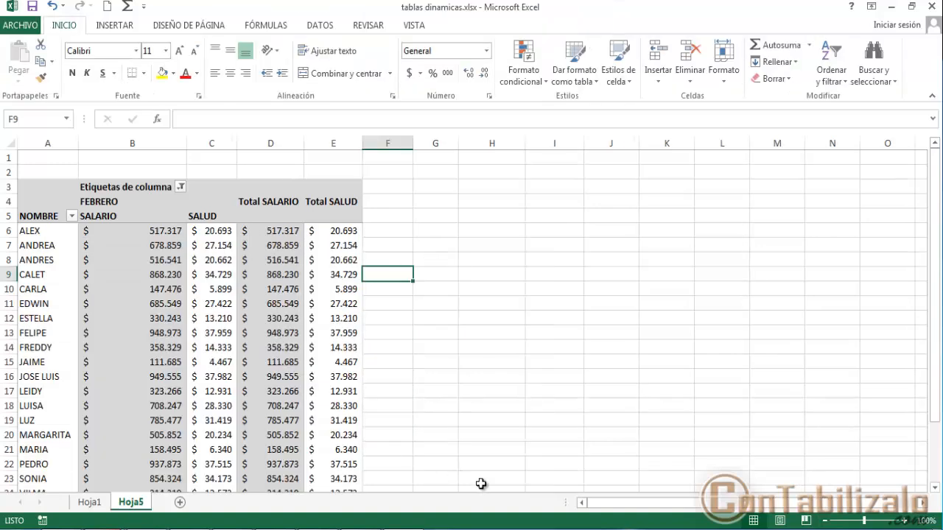
- Clear the MES filter from the pivot table's column labels
drag(658, 507, 638, 509)
click(231, 303)
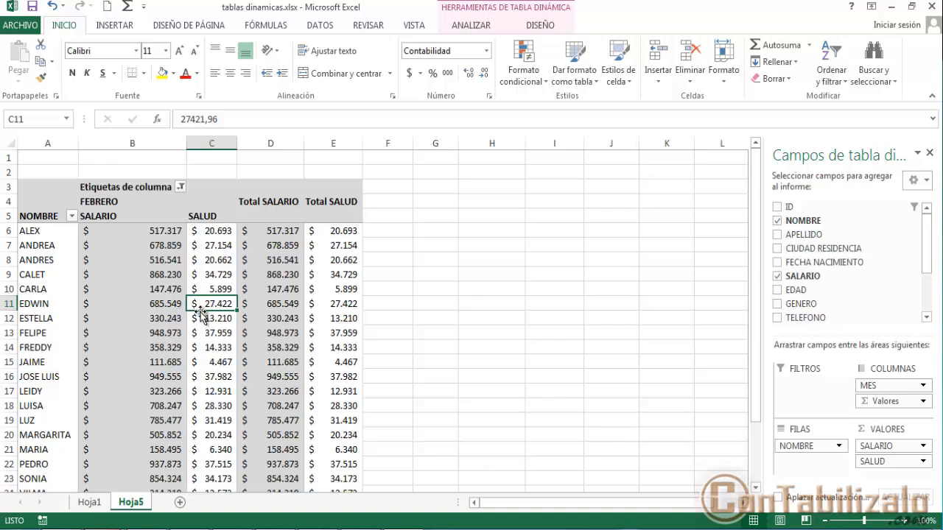
click(180, 187)
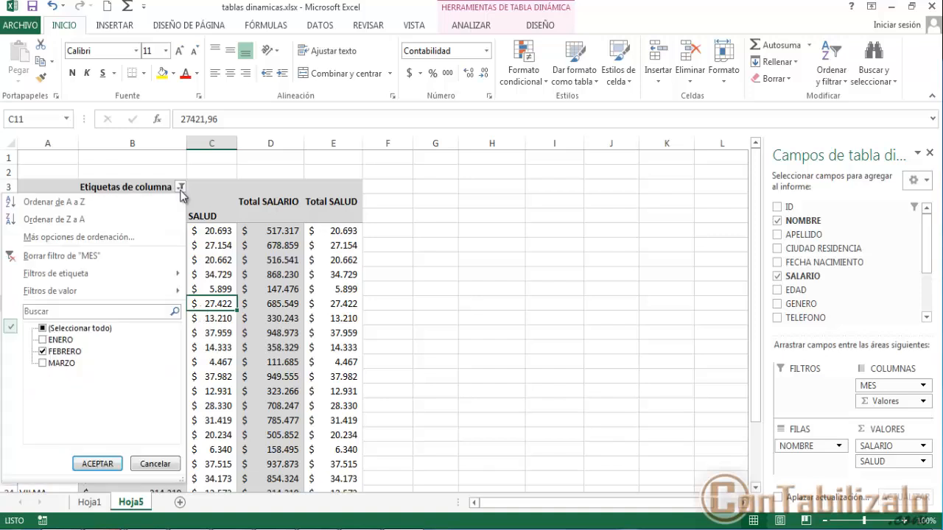
click(69, 258)
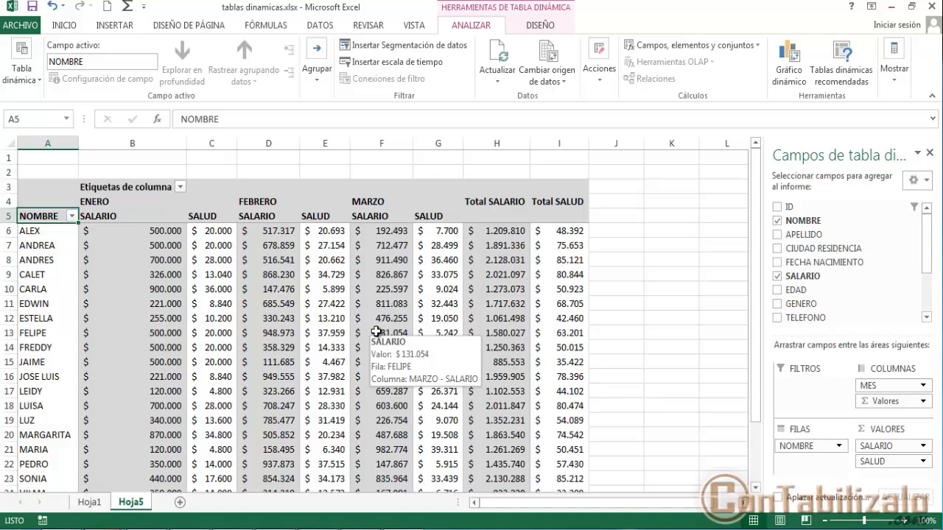
- Examine the source data table on Hoja1, including the EDAD and GENERO columns, and return to the pivot table on Hoja5
click(89, 502)
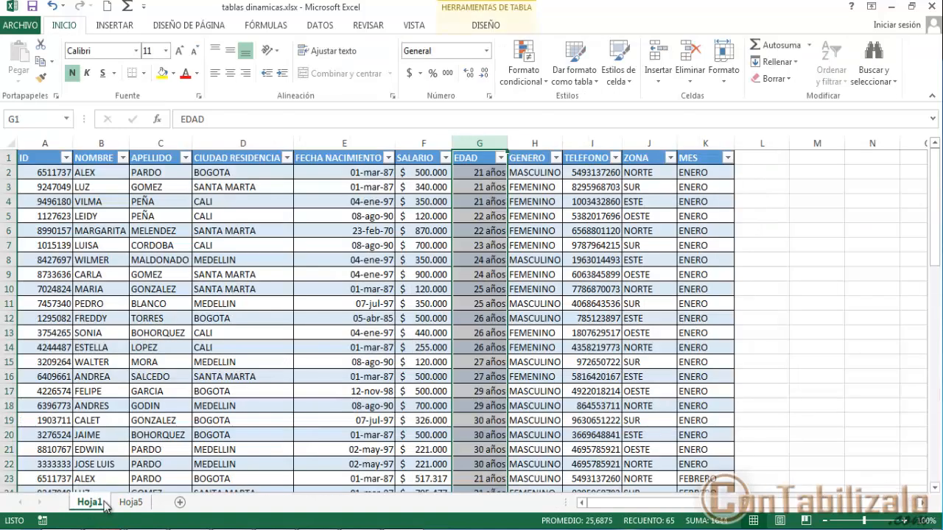
click(458, 190)
click(539, 188)
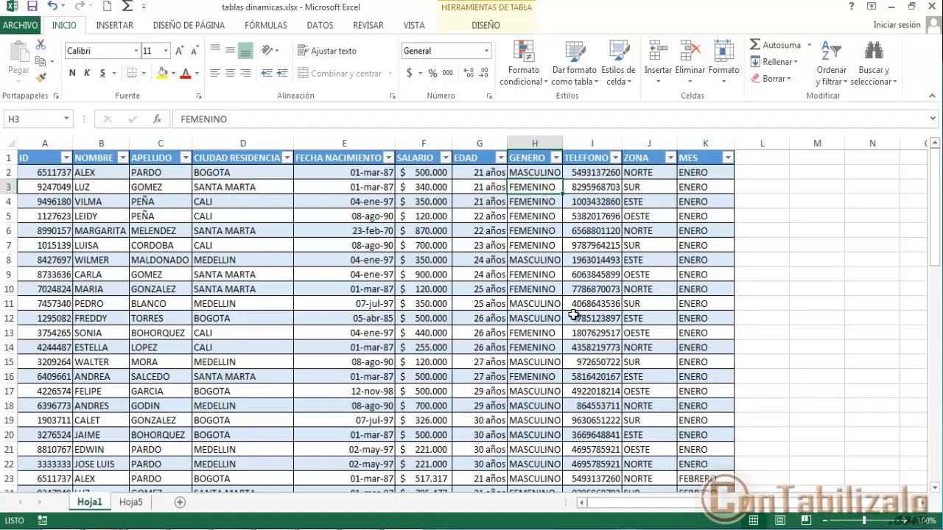
scroll(573, 315, down, 3)
scroll(573, 315, down, 3)
scroll(572, 311, up, 6)
click(144, 502)
click(469, 276)
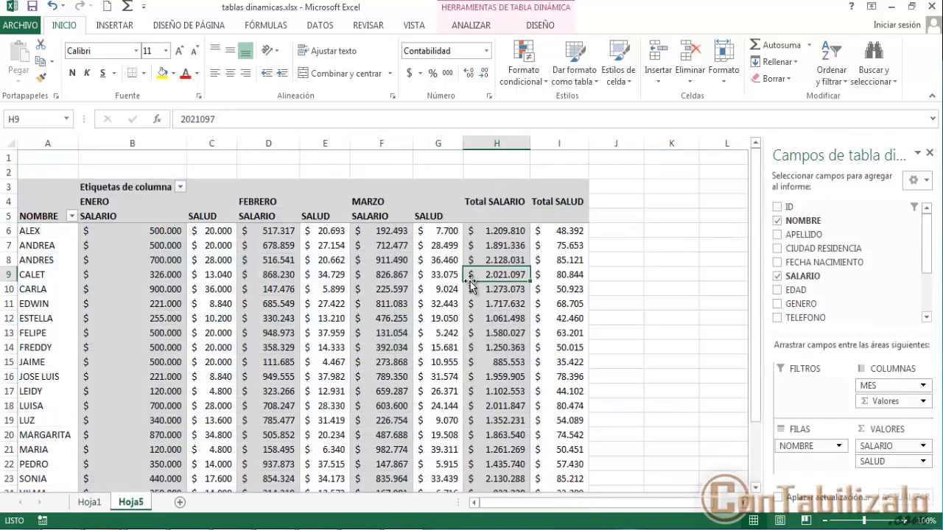